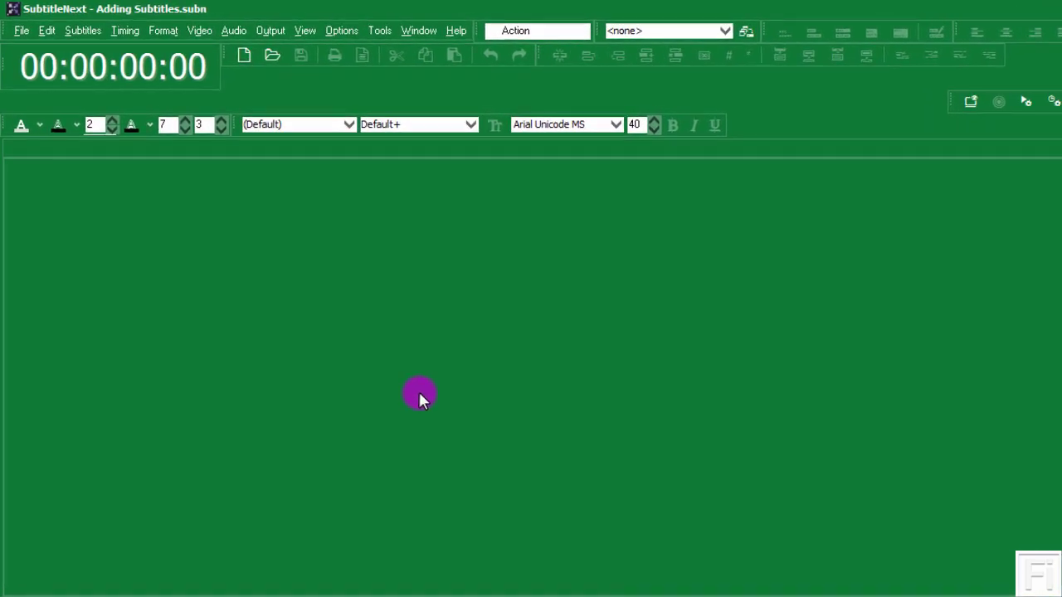
- Open the MP4 video "How to Automatically Add Timestamps or Timecodes to Any Transcript for Free" and accept its default media timecode settings
click(198, 30)
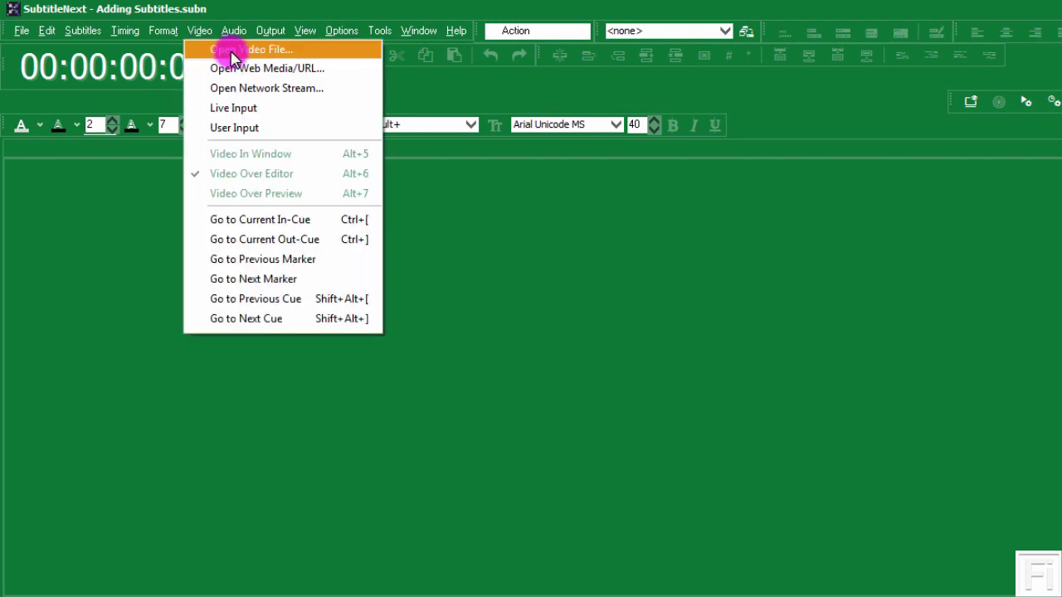
click(231, 51)
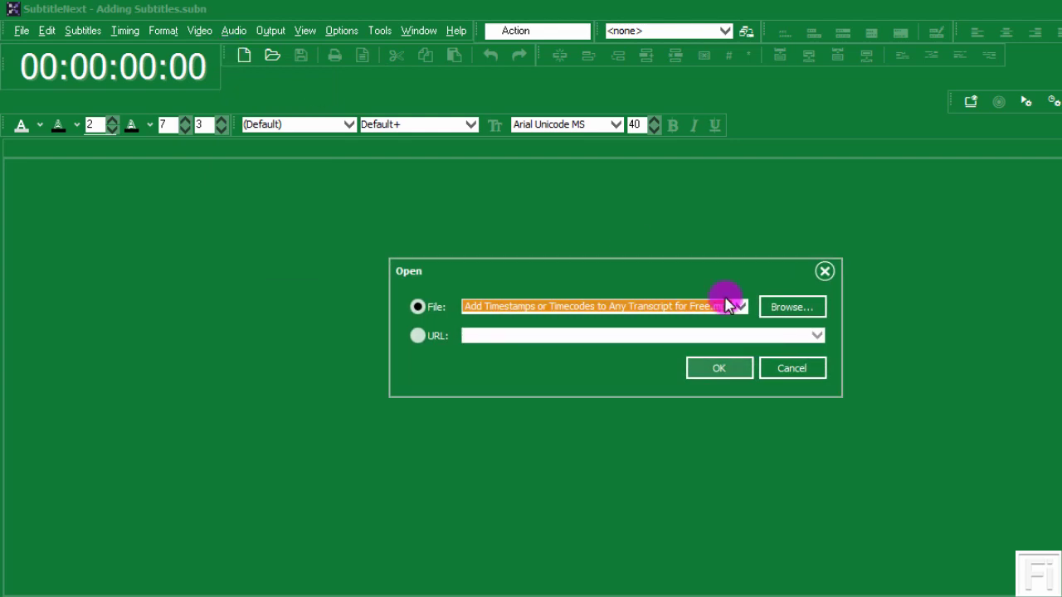
click(767, 307)
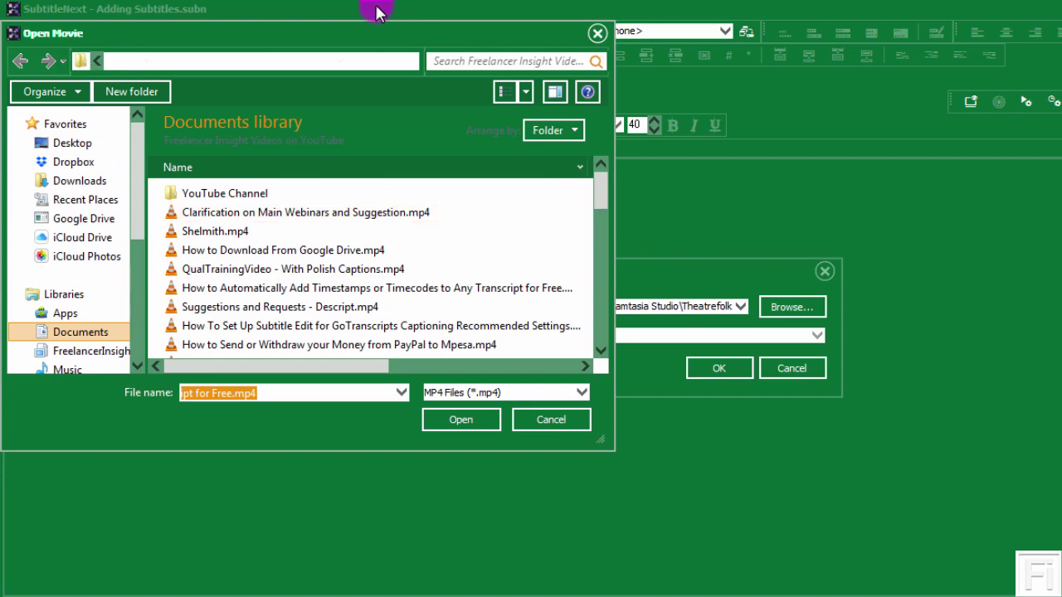
drag(378, 33, 563, 73)
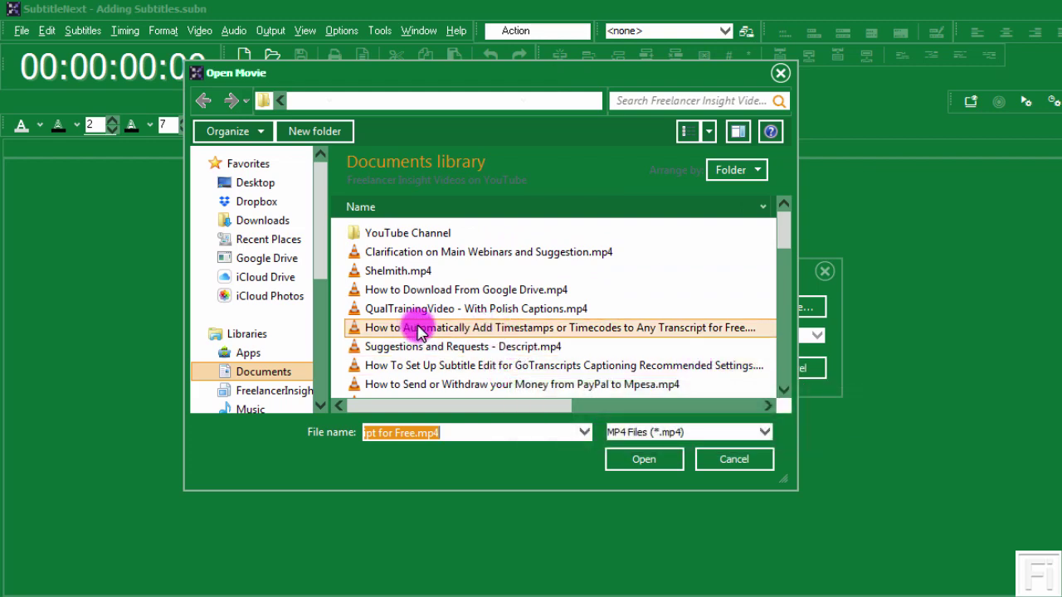
click(458, 332)
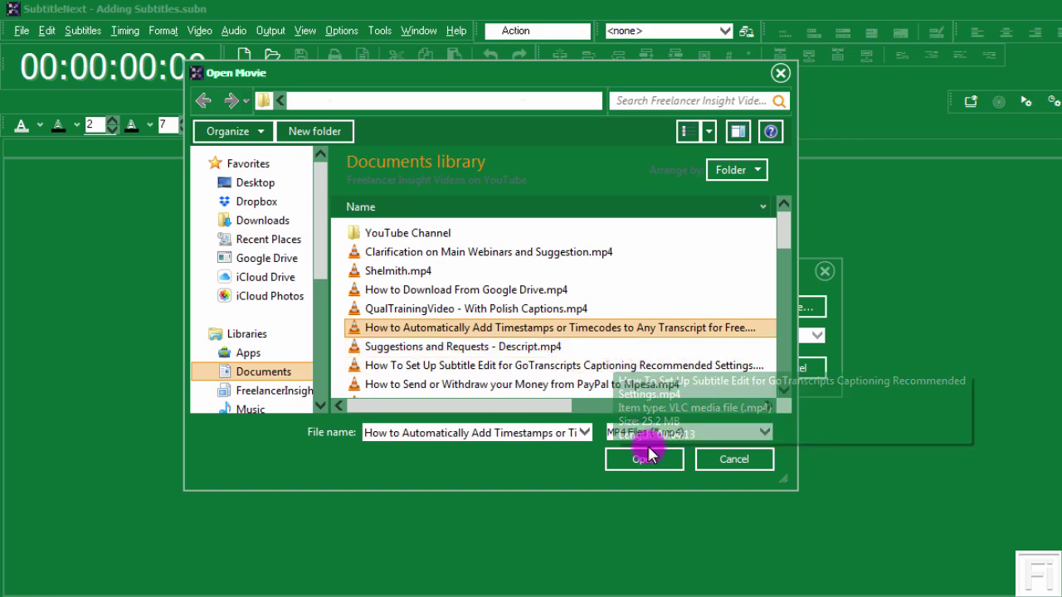
click(766, 431)
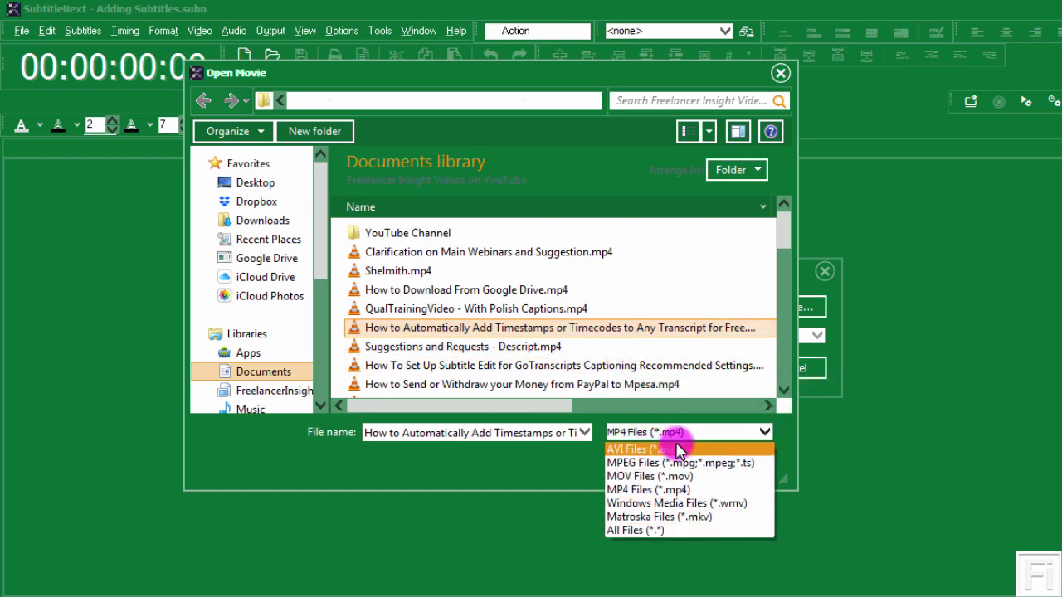
click(564, 403)
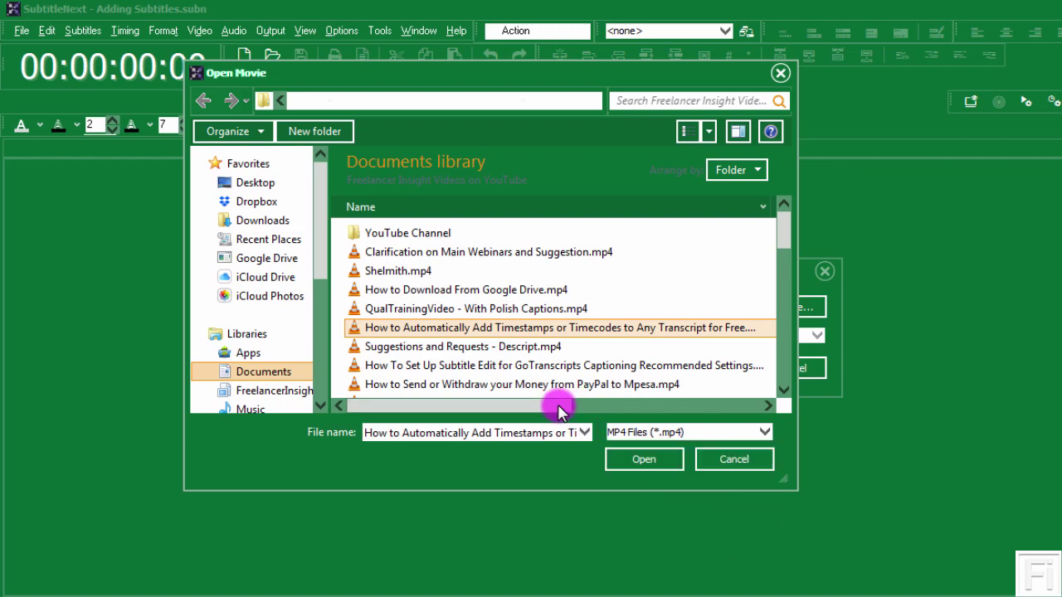
click(647, 458)
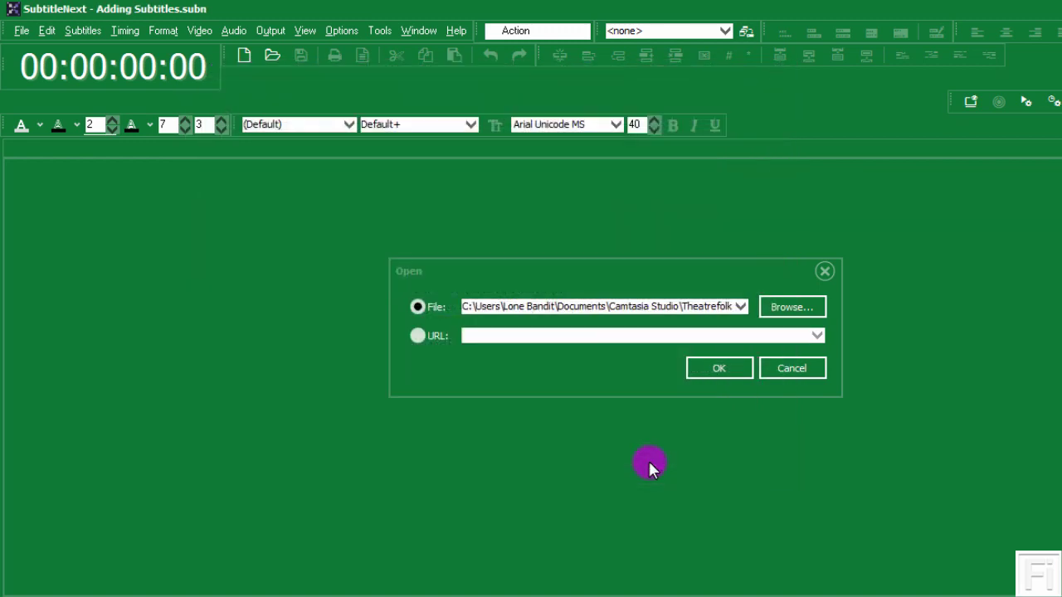
click(718, 368)
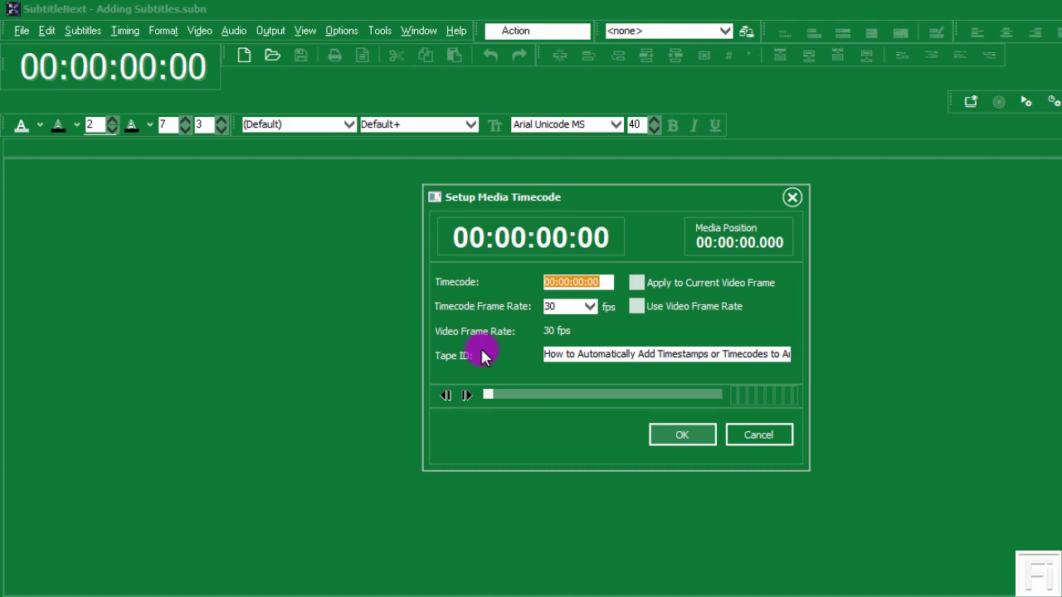
click(689, 441)
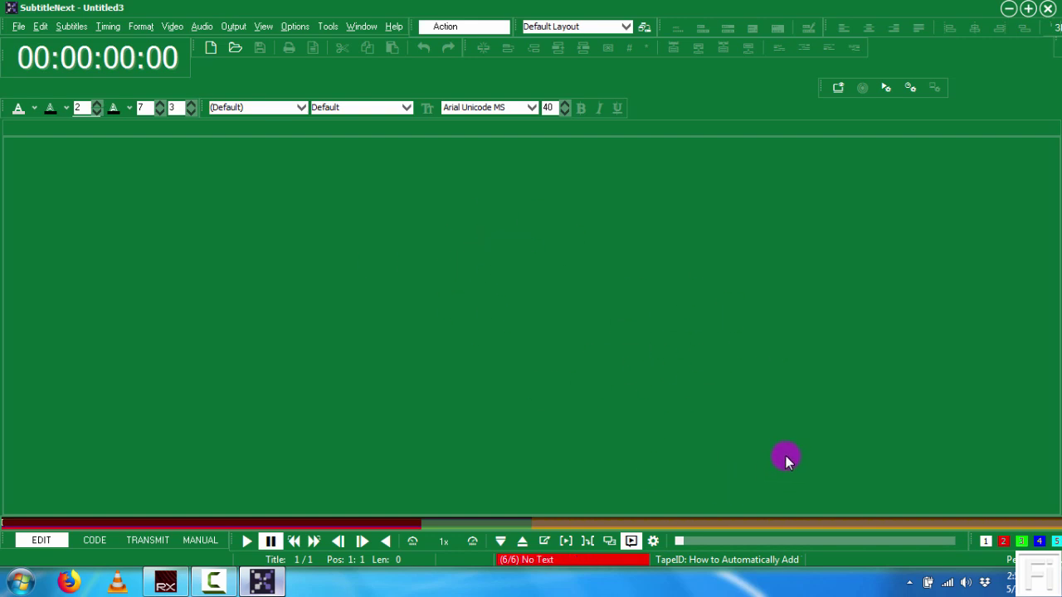
- Apply the Default Layout and create a new subtitle file with its frame rate set to 30
click(625, 26)
click(577, 62)
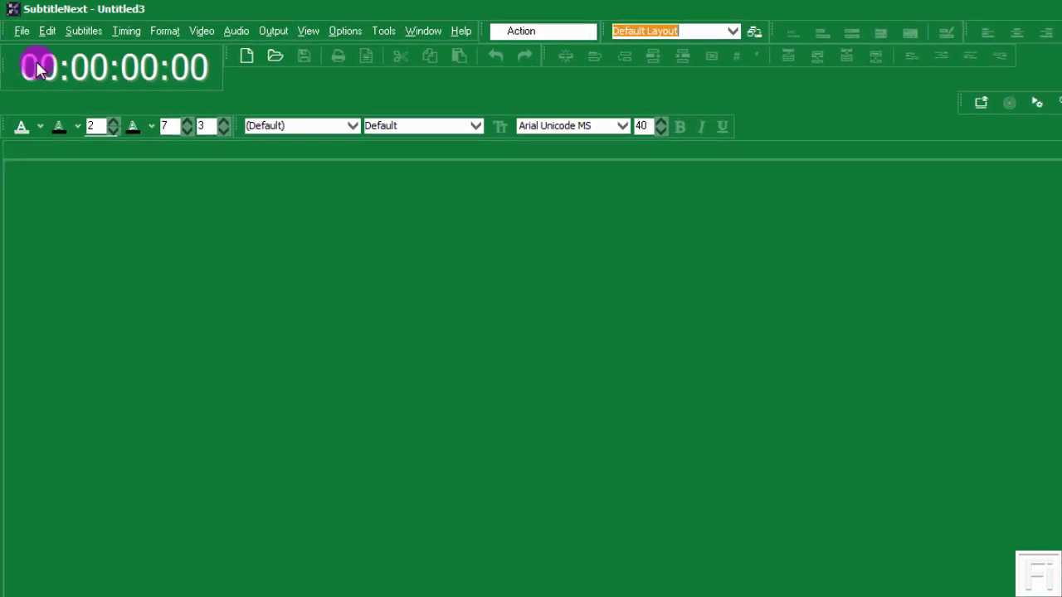
click(17, 33)
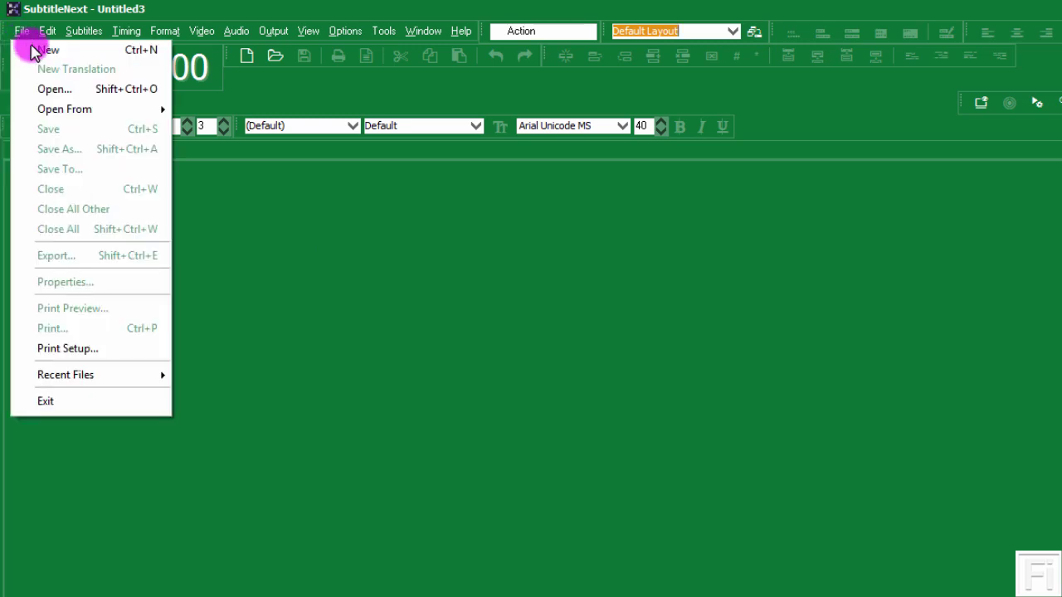
click(38, 49)
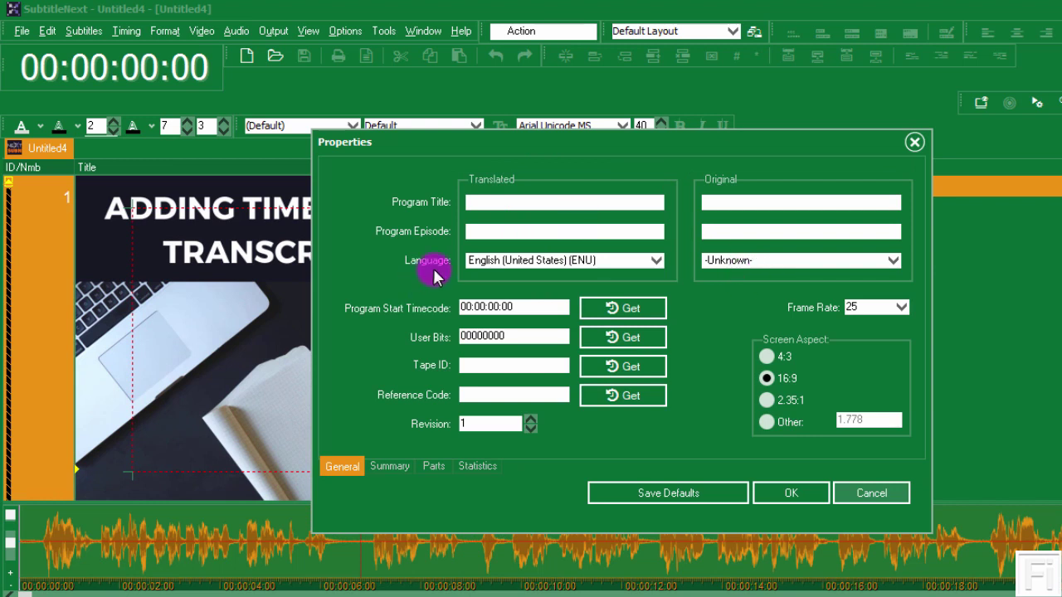
click(481, 203)
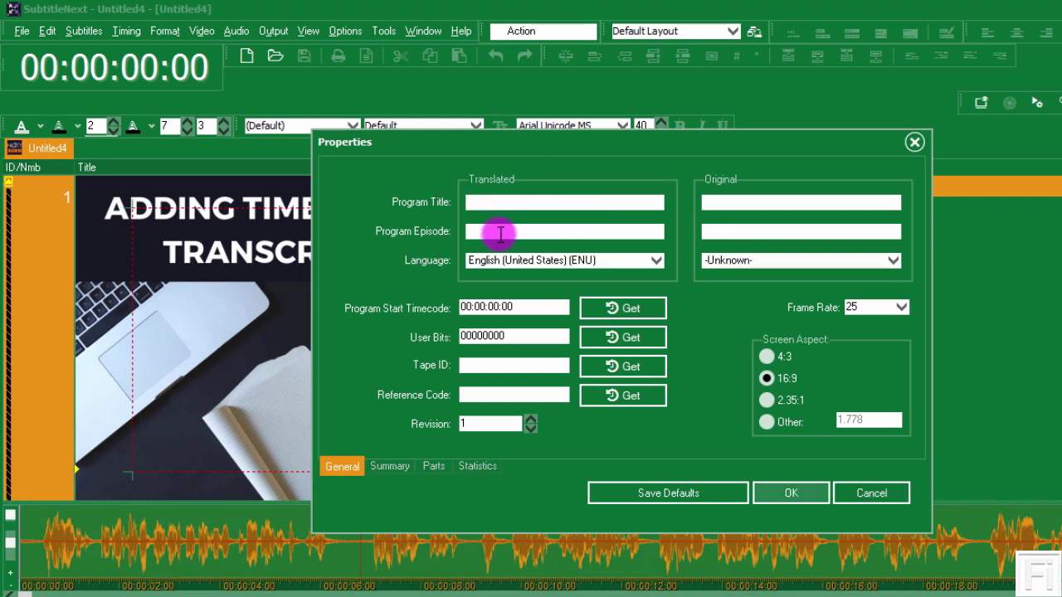
click(500, 236)
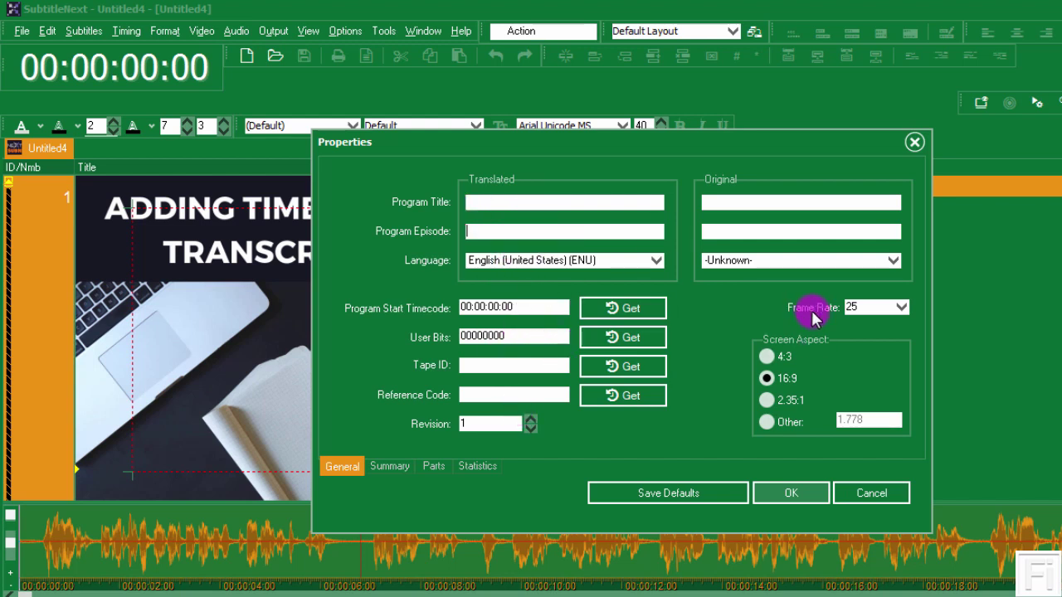
click(901, 308)
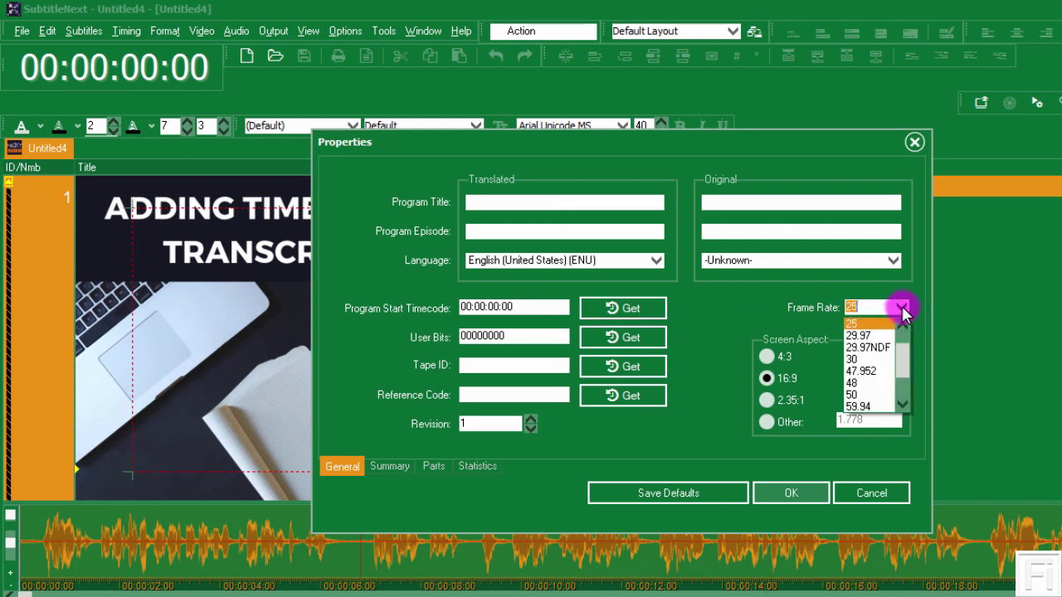
click(857, 360)
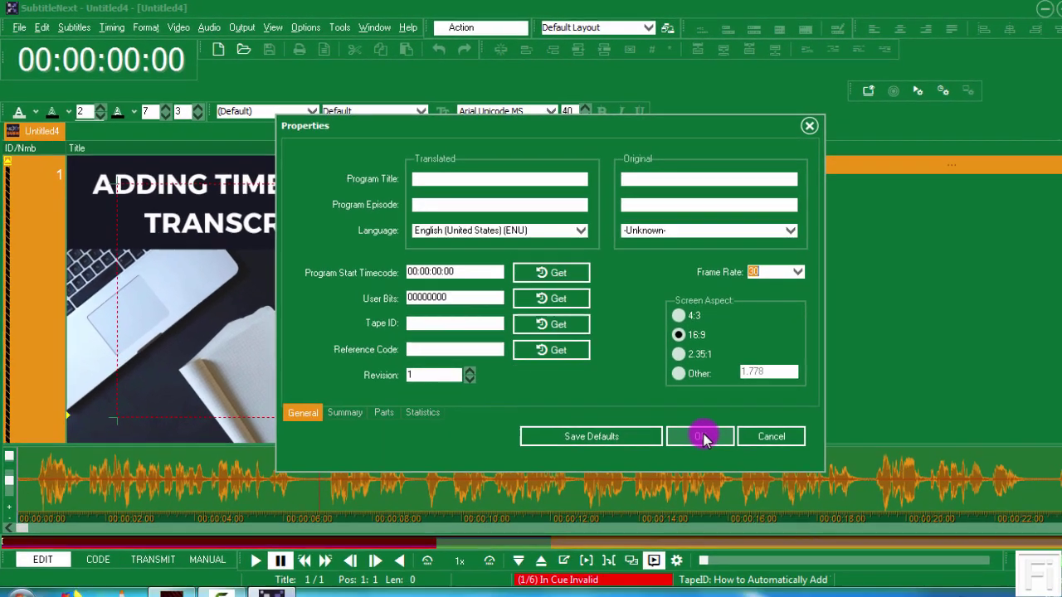
click(791, 493)
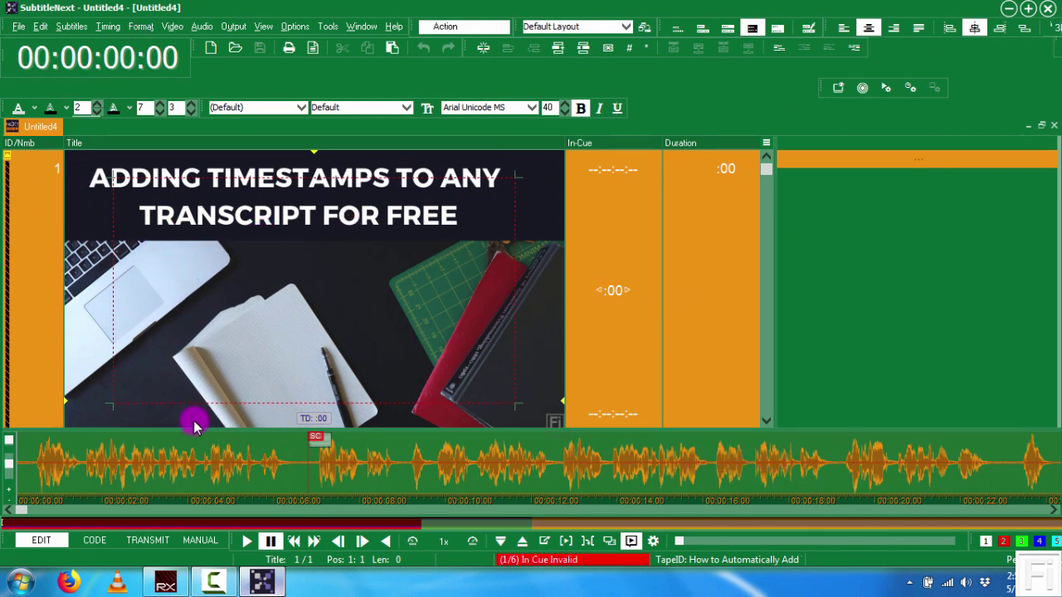
- Hide the audio timeline and show it again
click(263, 28)
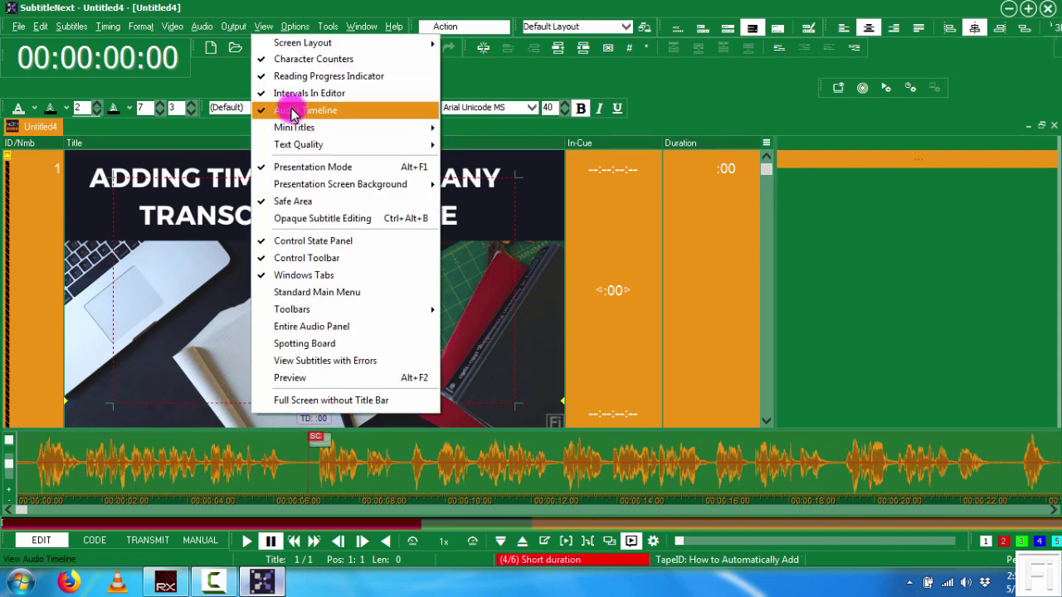
click(291, 110)
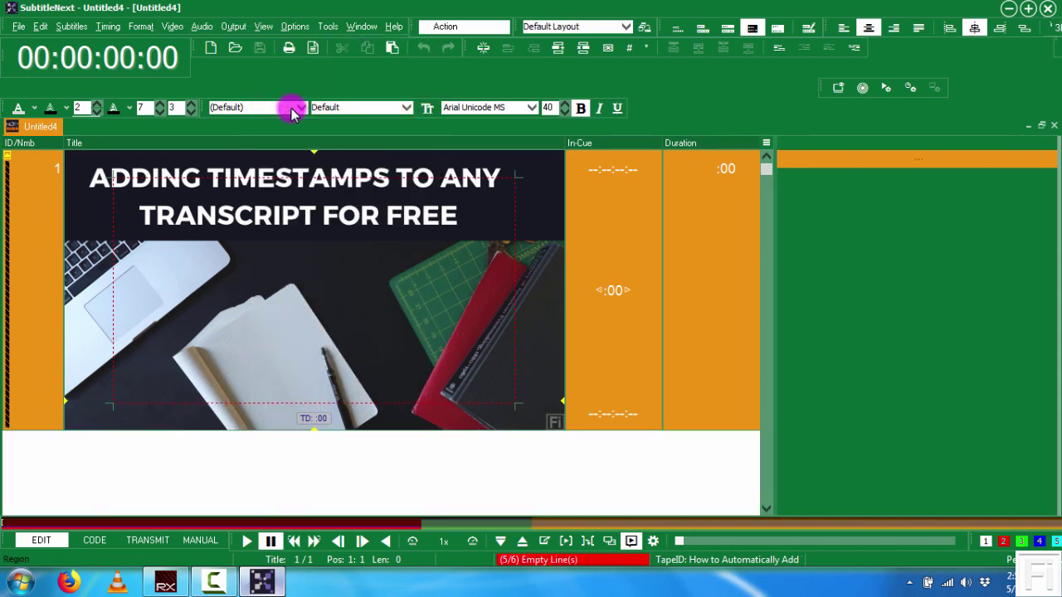
click(262, 27)
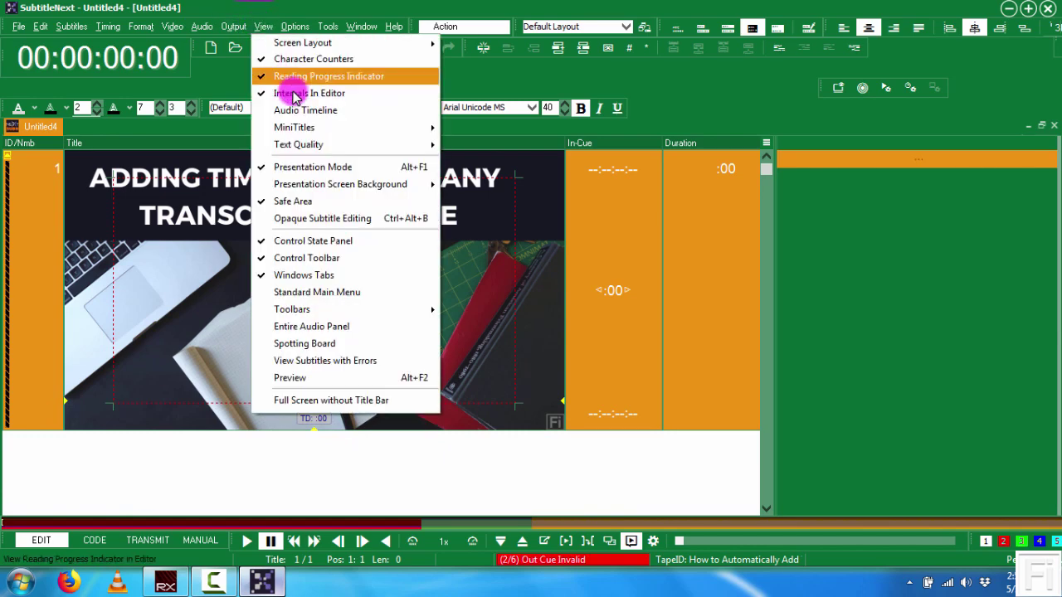
click(302, 116)
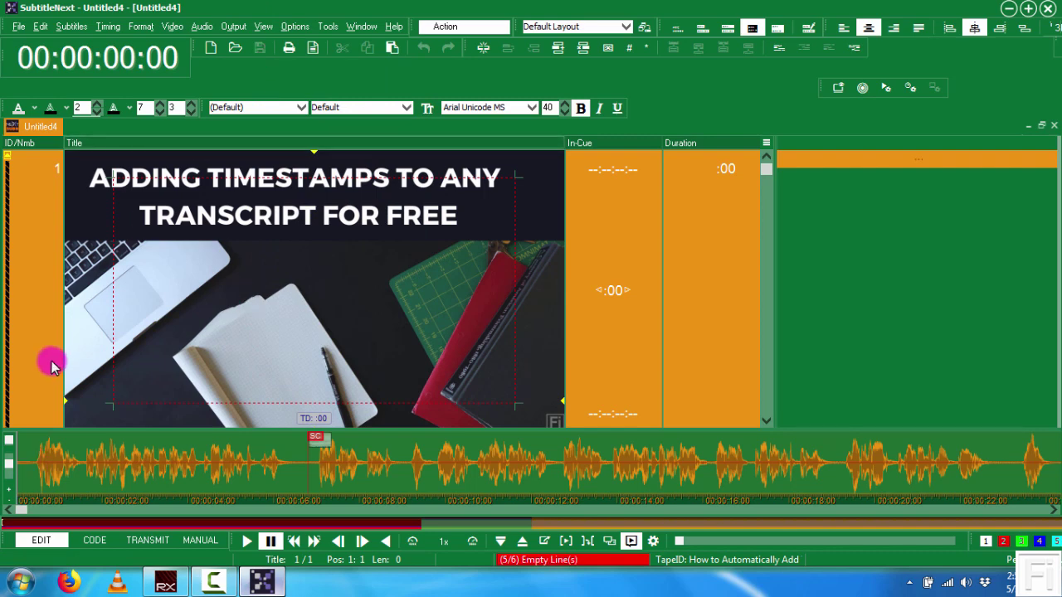
- Turn on the spectrum display in the audio timeline and turn it off again
right_click(38, 452)
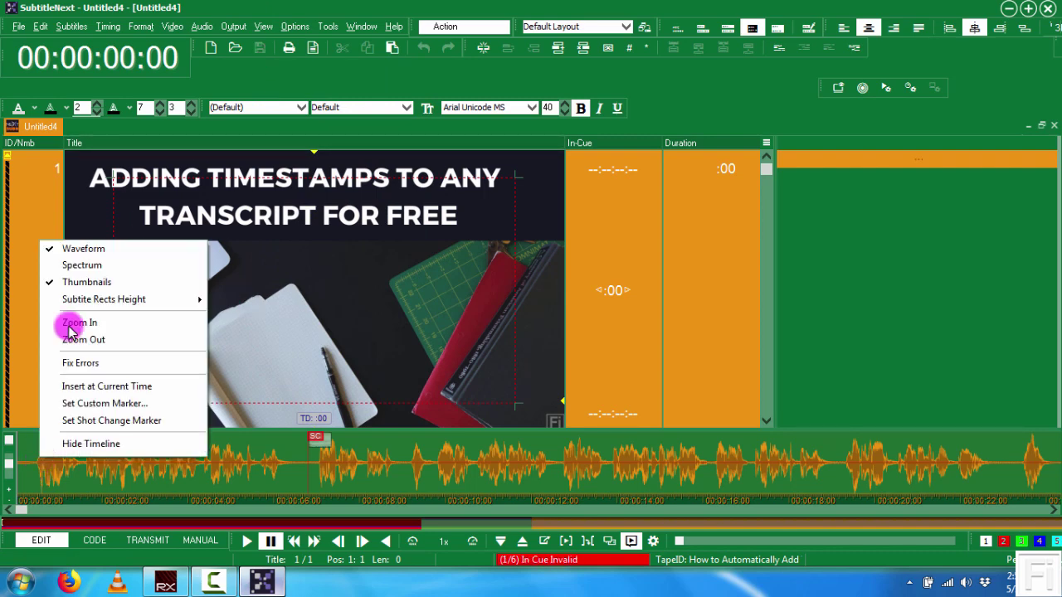
click(80, 270)
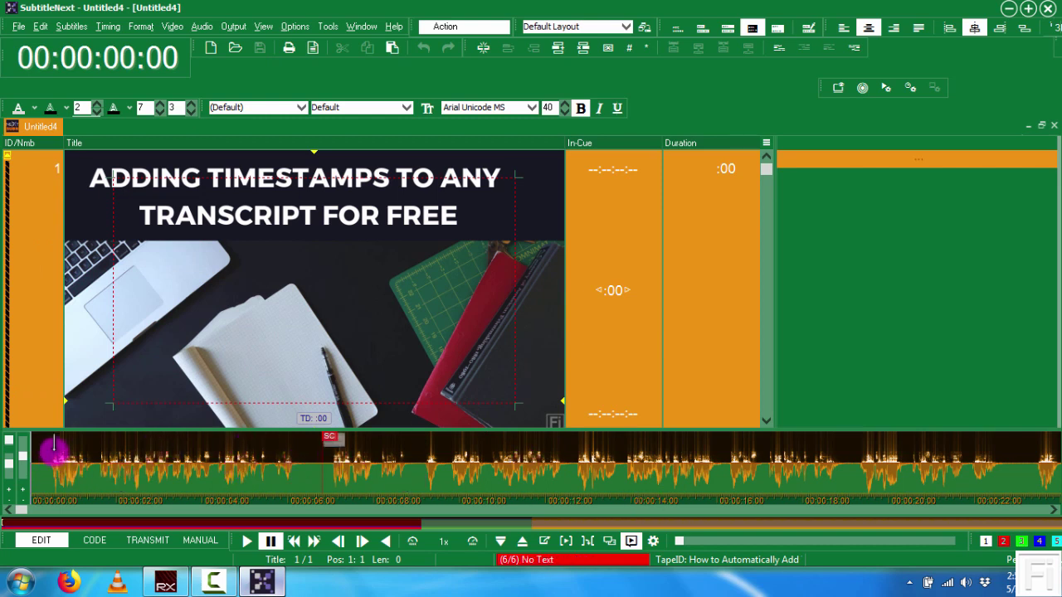
right_click(52, 457)
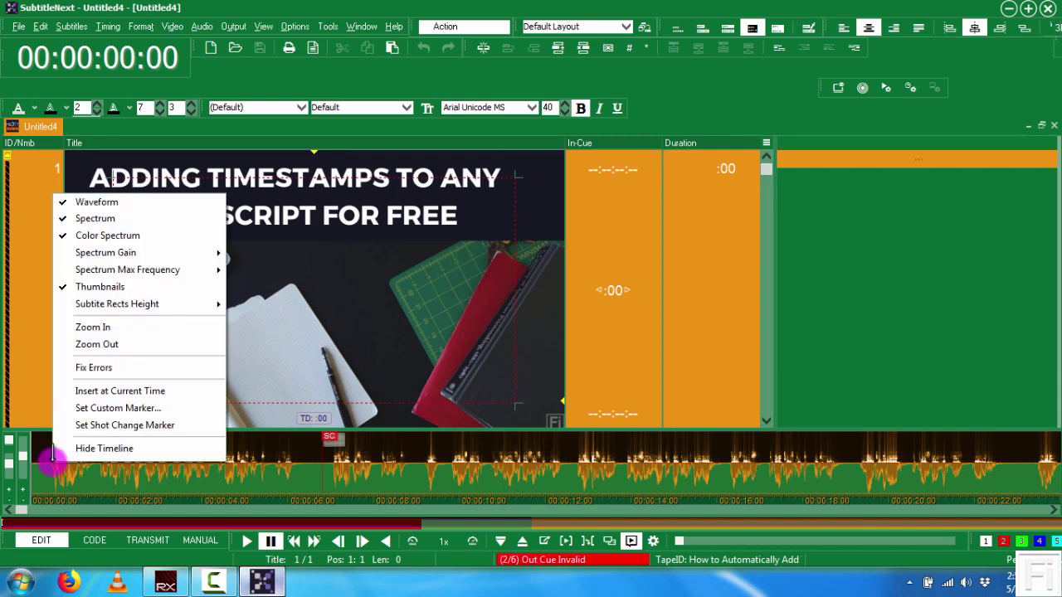
click(107, 220)
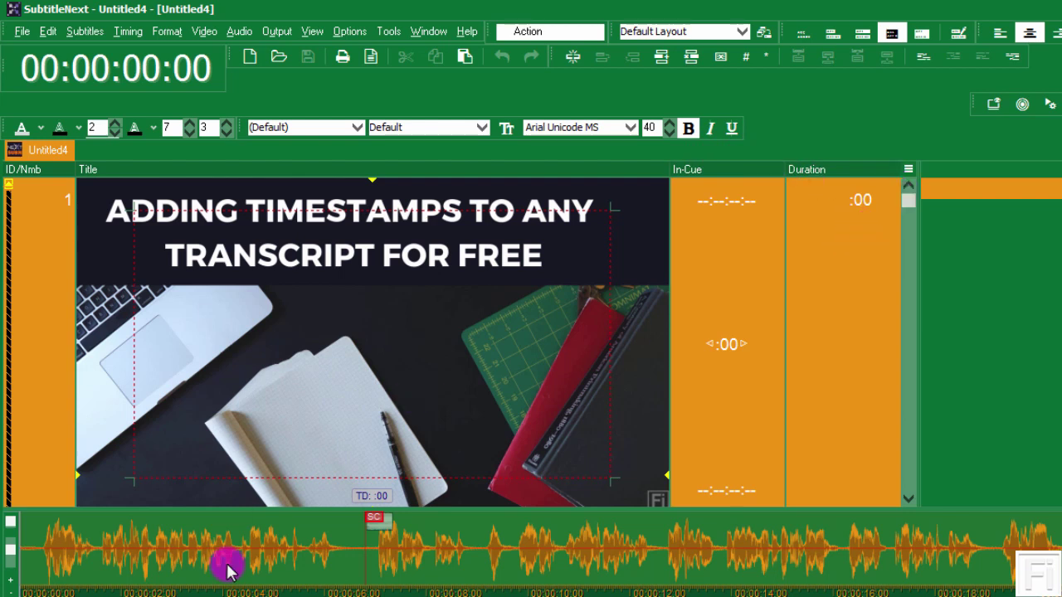
- Insert a subtitle at 00:00:00:13 on the audio timeline and extend its out-cue to 00:00:06:16
click(41, 537)
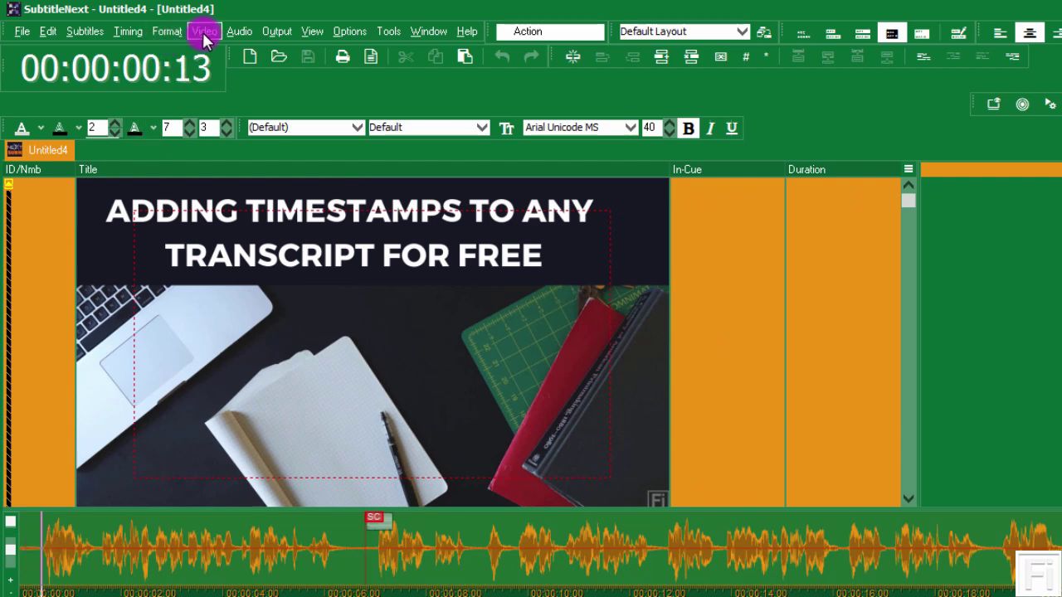
click(86, 31)
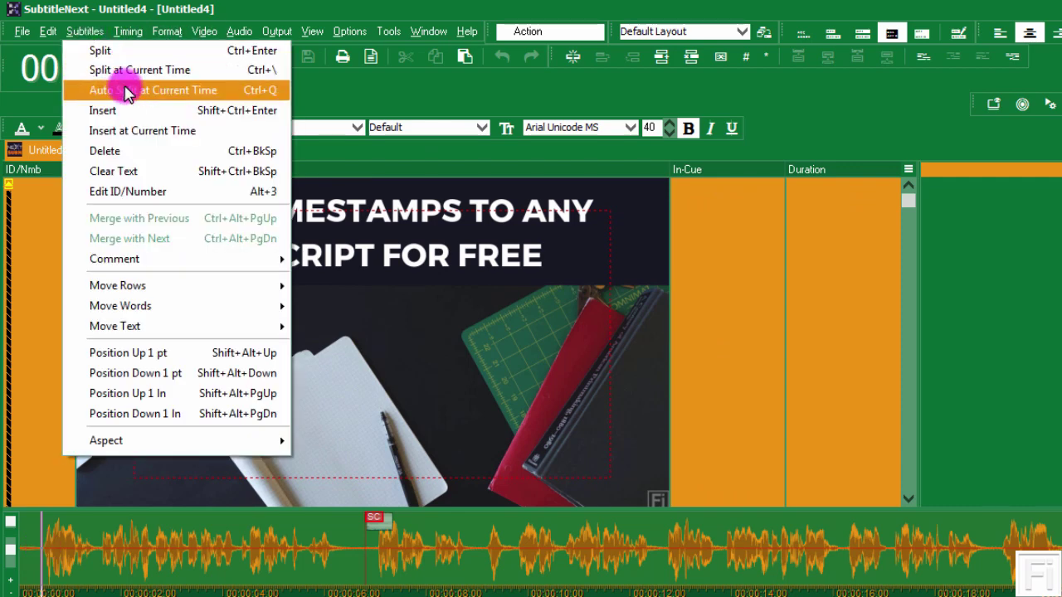
click(135, 131)
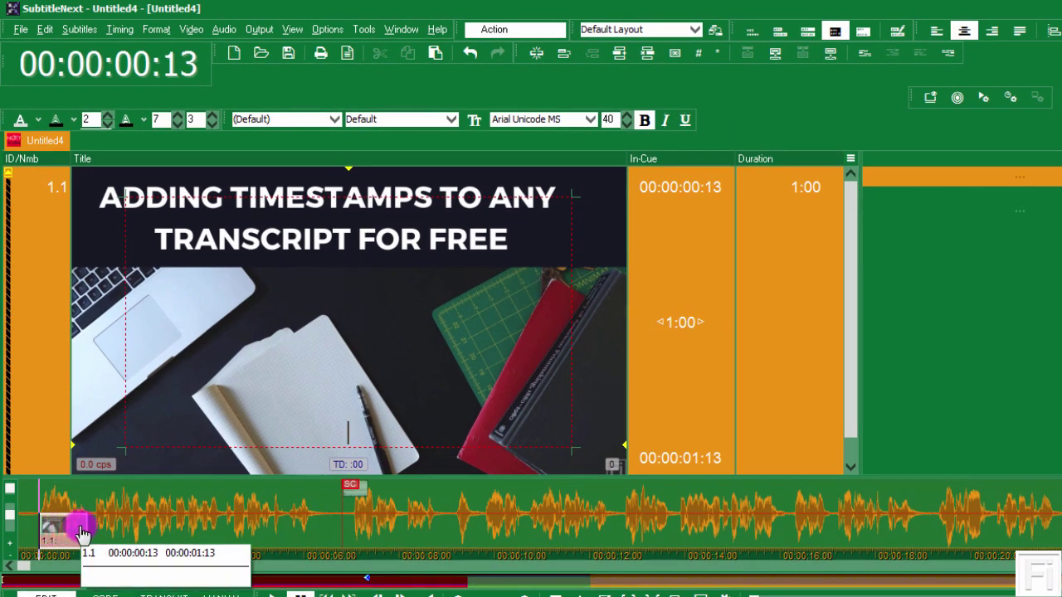
drag(83, 524, 330, 537)
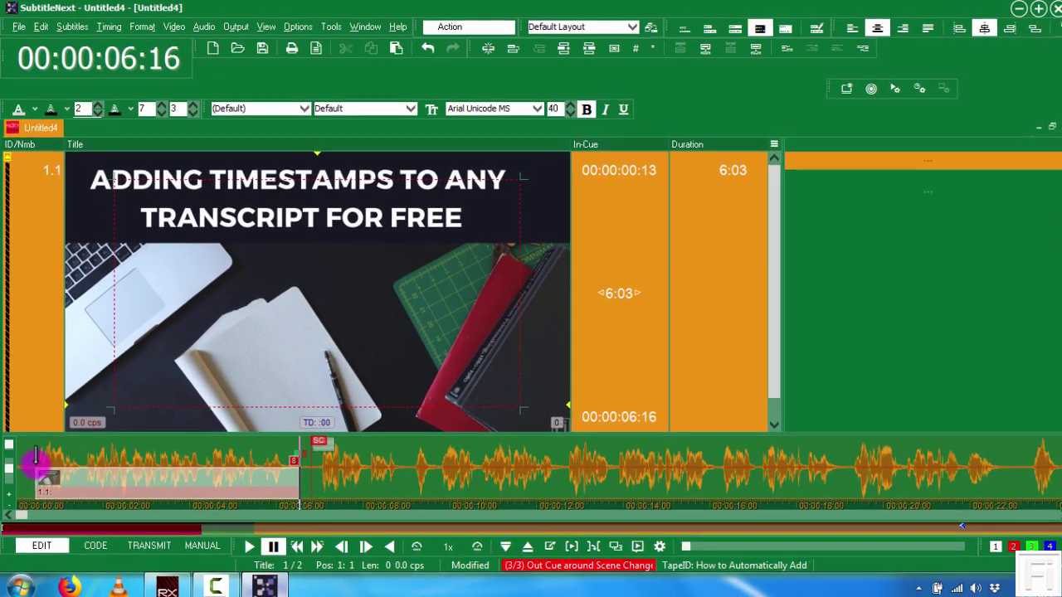
- Play back the first subtitle's section of the video from its start and pause near its end
click(35, 456)
drag(278, 510, 170, 452)
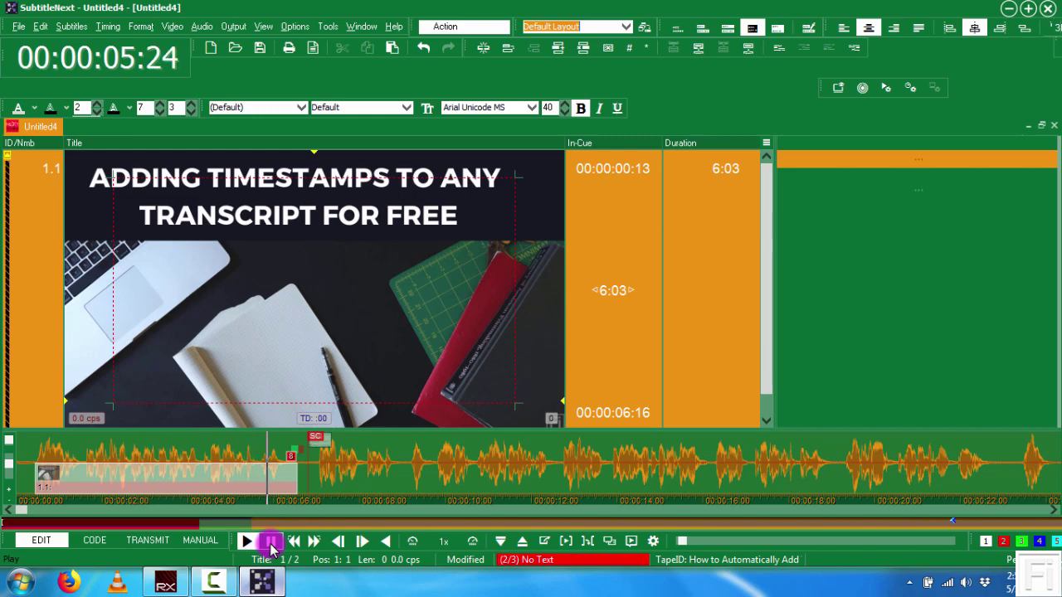
click(272, 543)
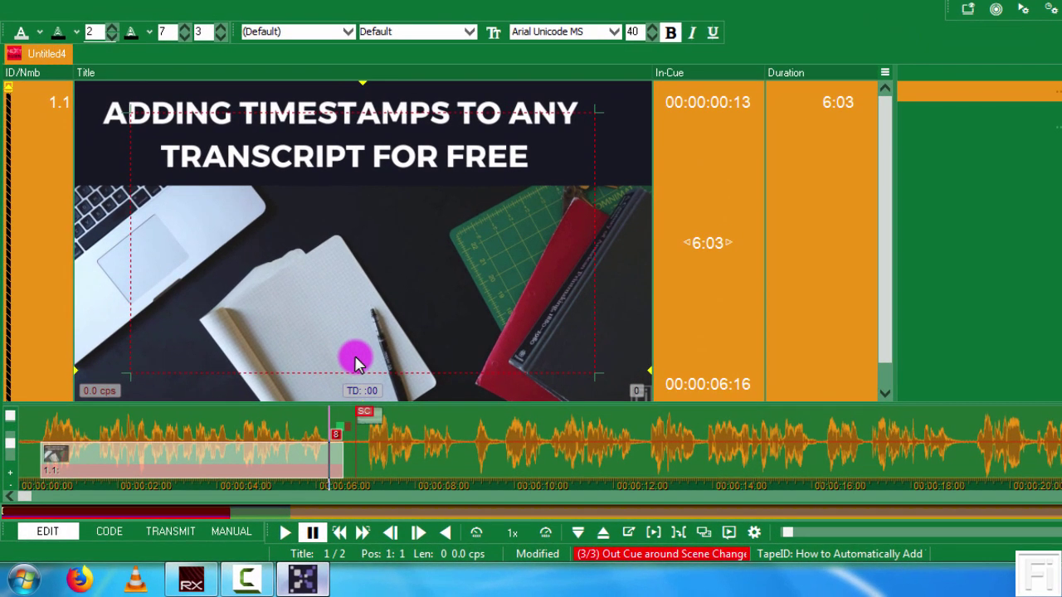
- Enter the first subtitle's text on two lines: "Have you ever wanted to add timestamps" and "or timecodes to any transcript for free?"
text(Hav)
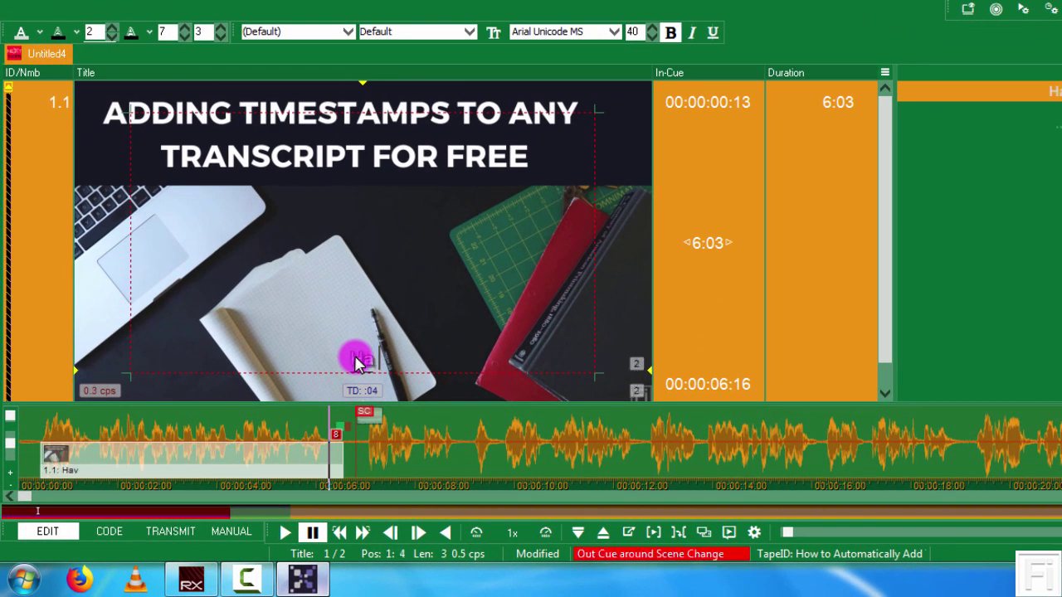
text(e you ever w)
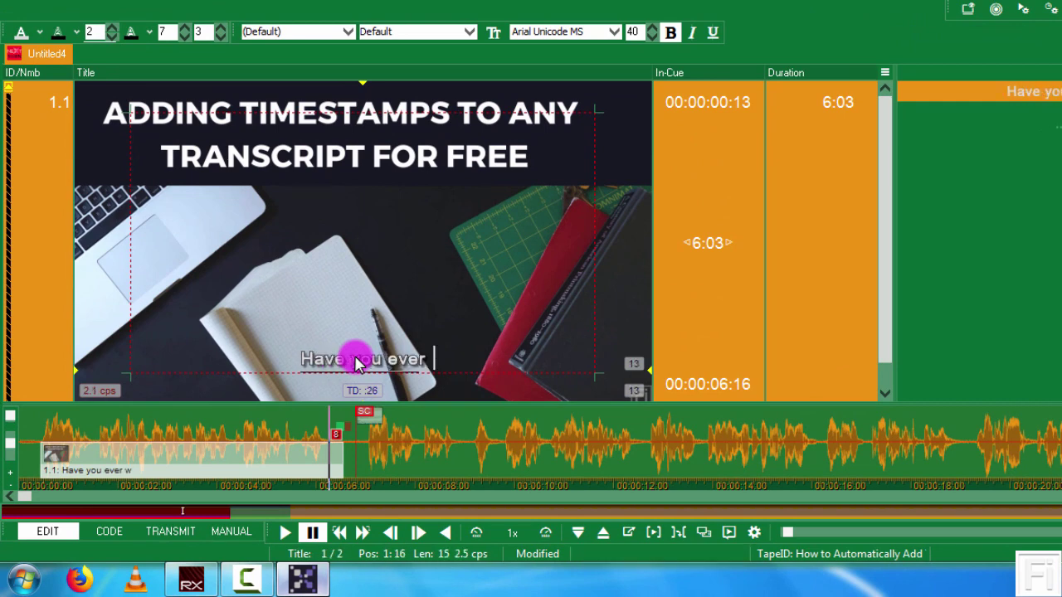
text(anted to add )
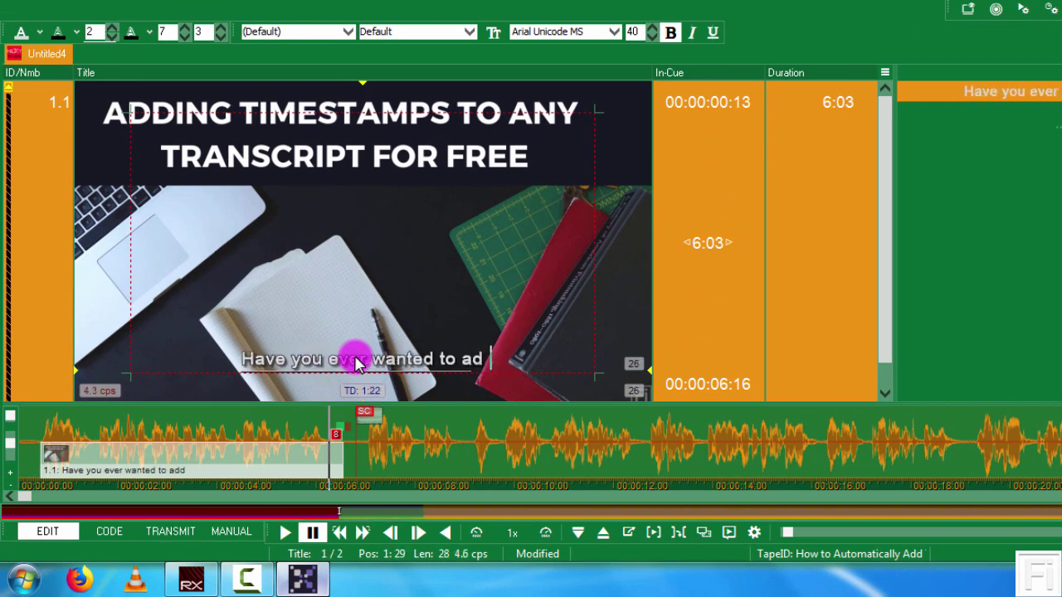
text(times)
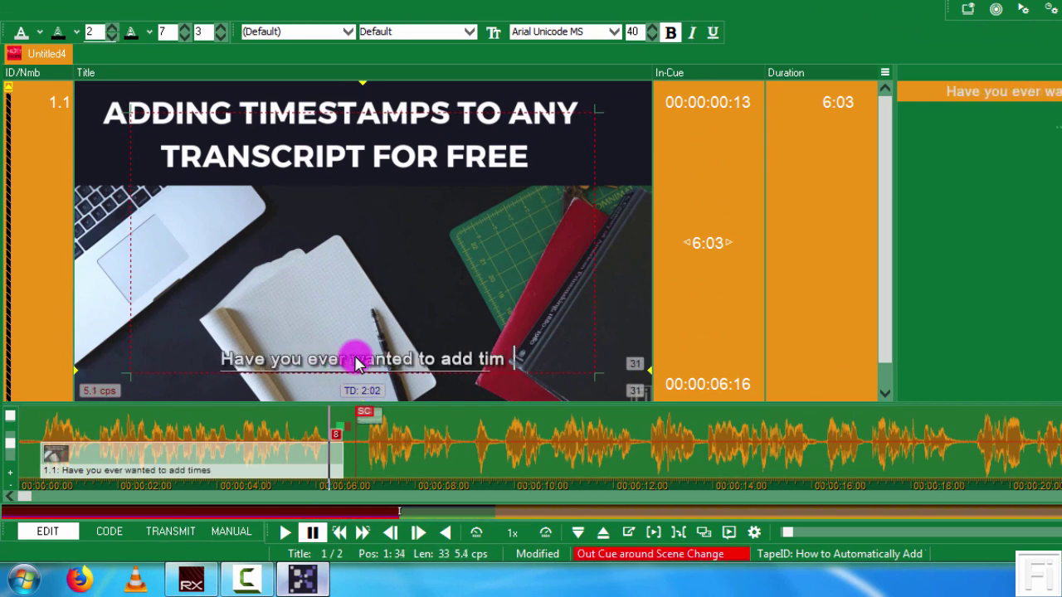
text(tamps )
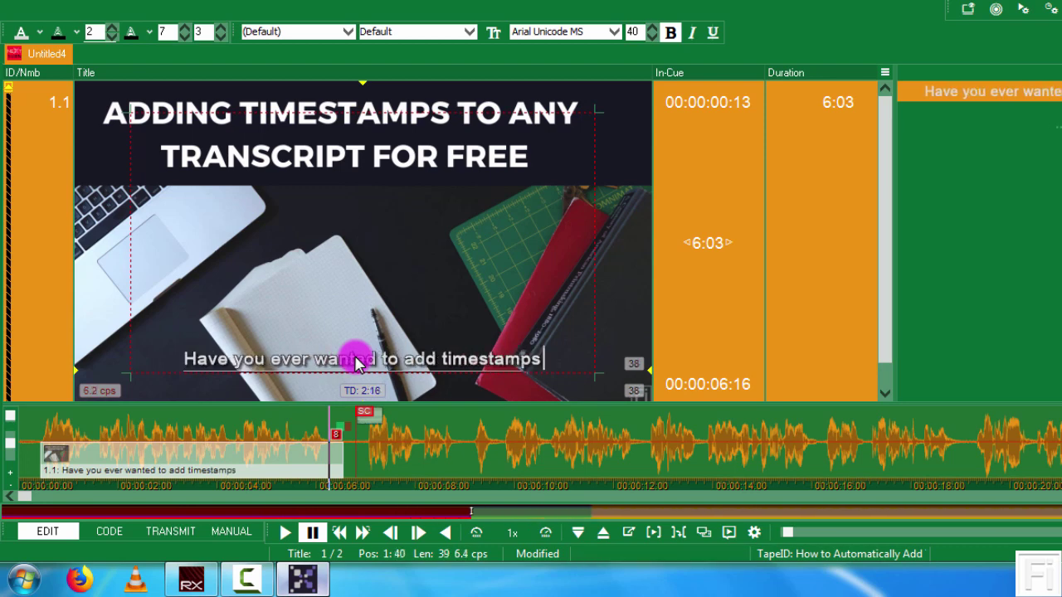
text(or ti)
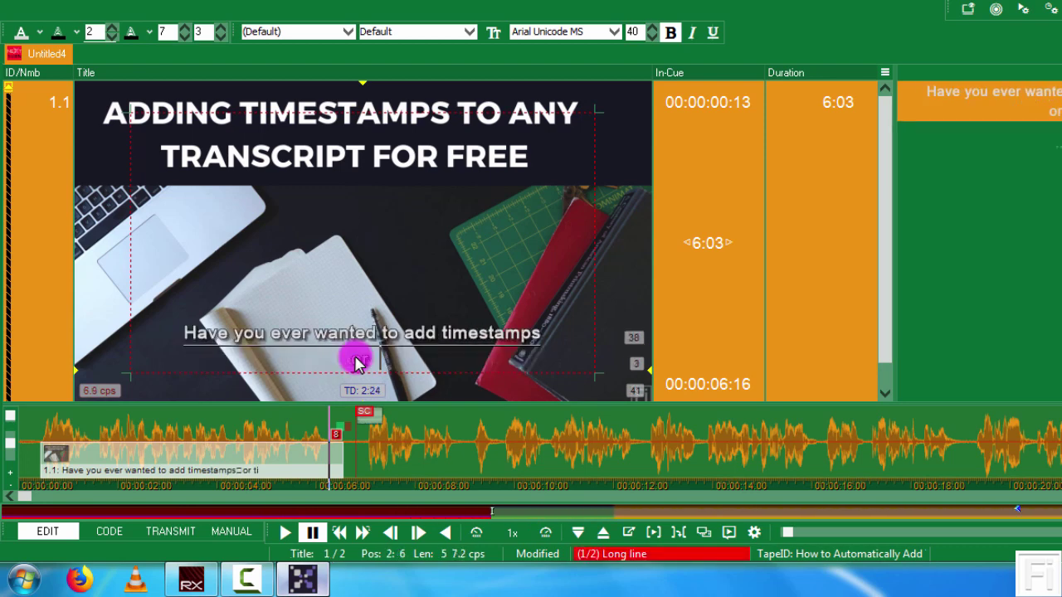
text(mecodes to any tr)
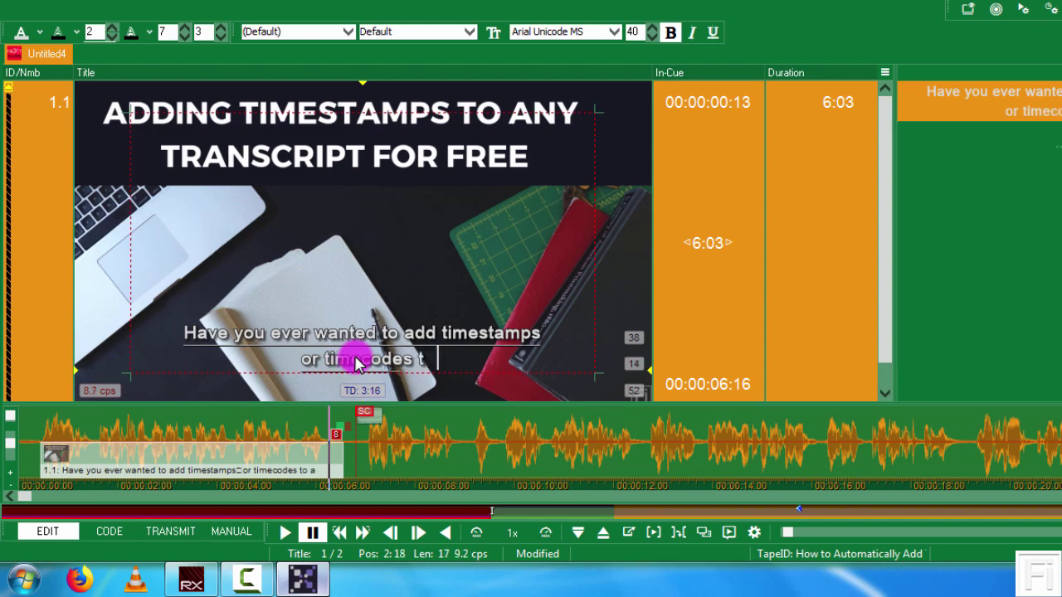
text(anscript for )
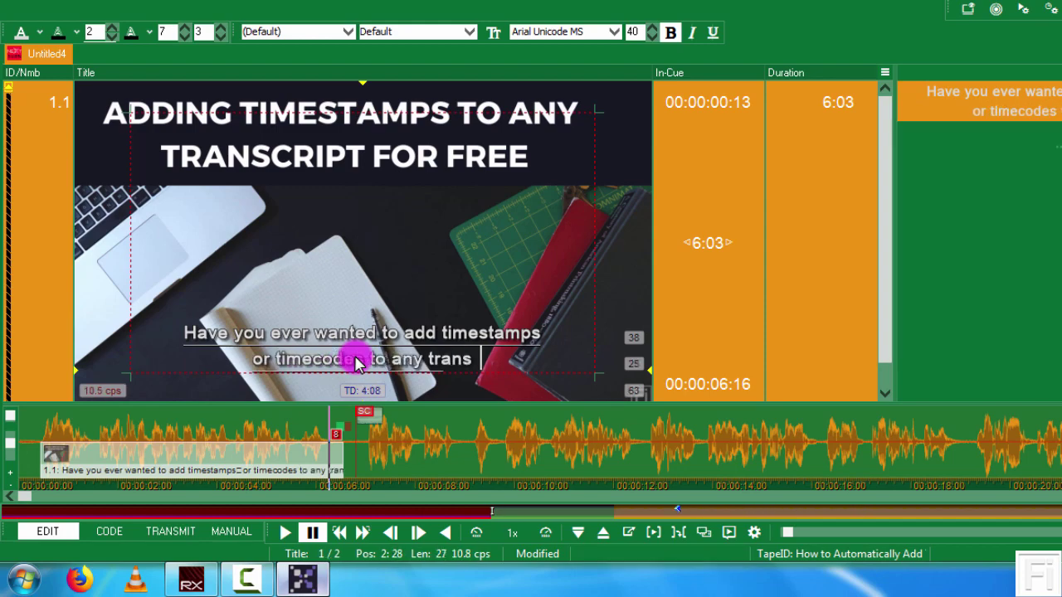
text(free?)
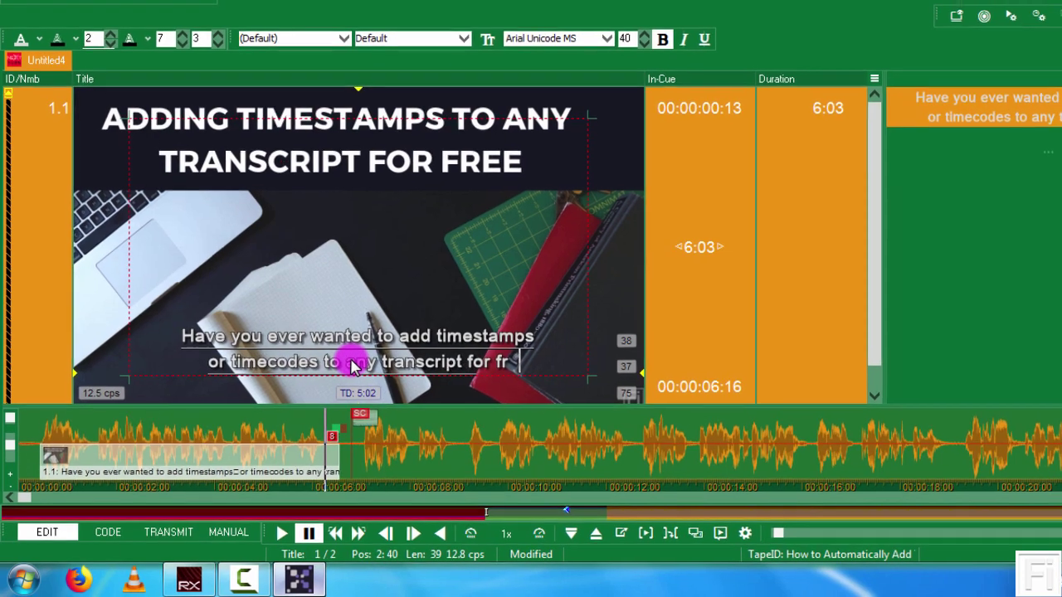
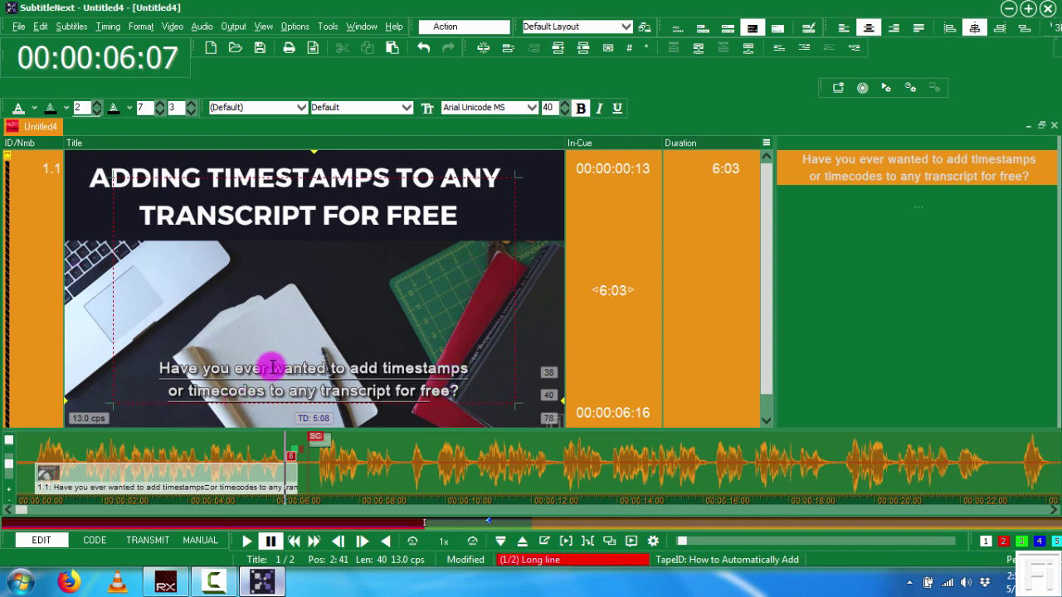
- Review the Titles preferences, including the maximum lines of text and maximum characters per line, and leave them as they are
click(309, 28)
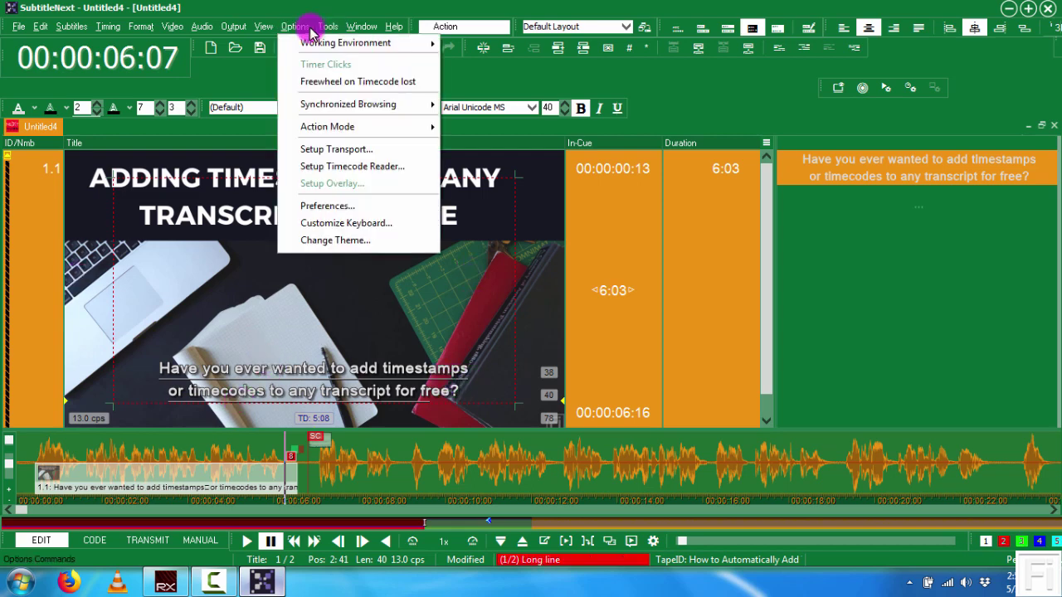
click(329, 208)
click(295, 136)
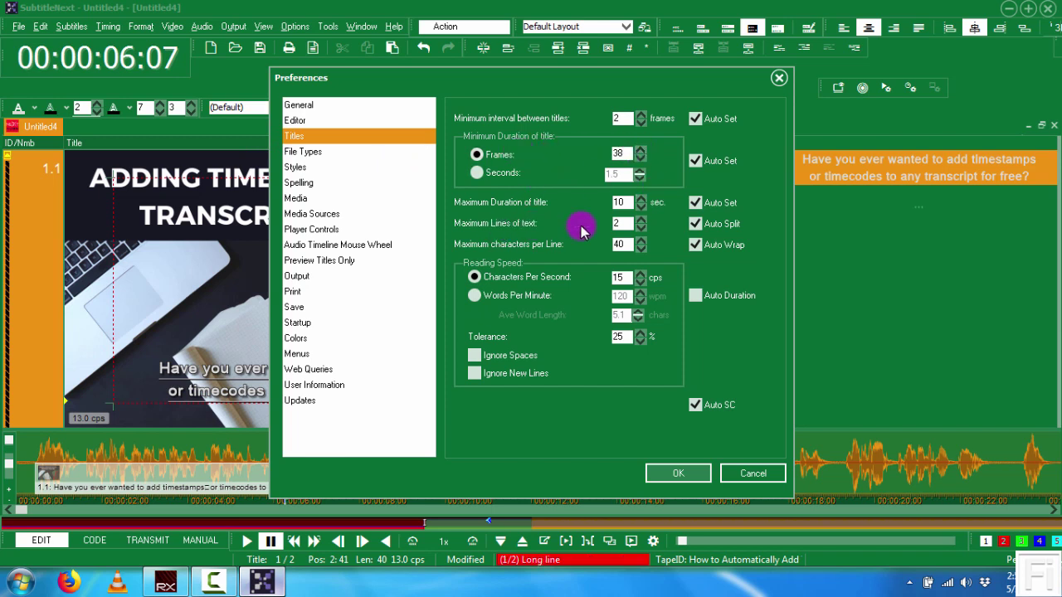
double_click(618, 222)
double_click(614, 224)
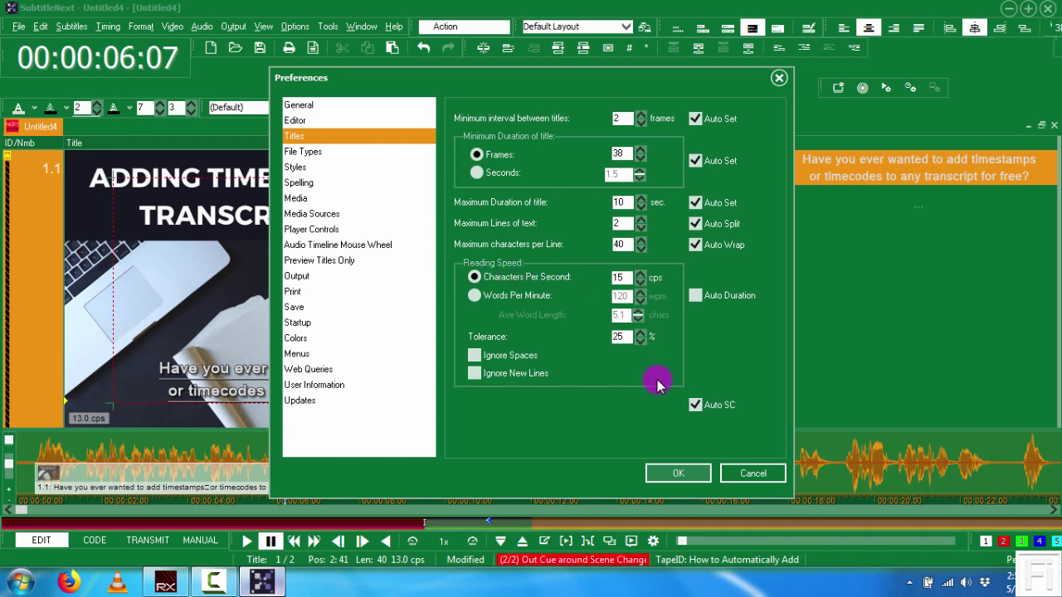
click(687, 474)
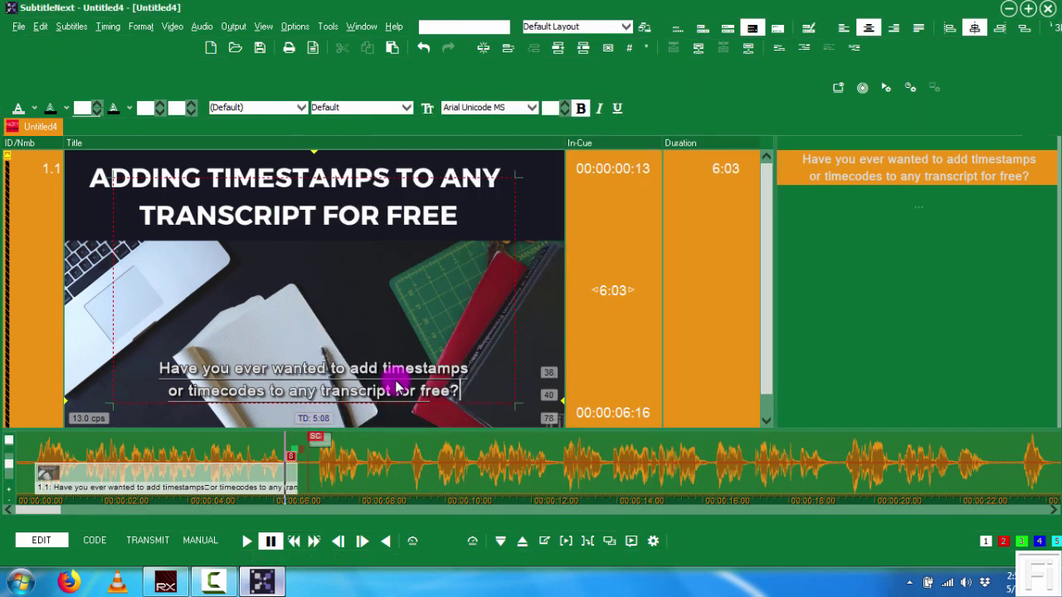
- Preview the first subtitle with the video from just before its start, and extend its out-cue to 00:00:06:24
click(35, 455)
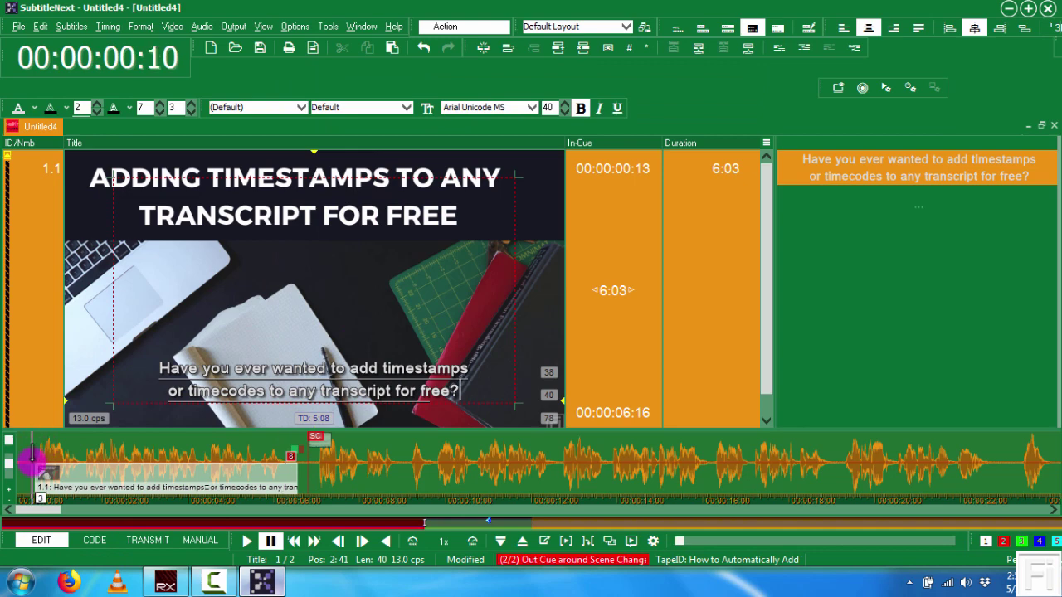
click(630, 541)
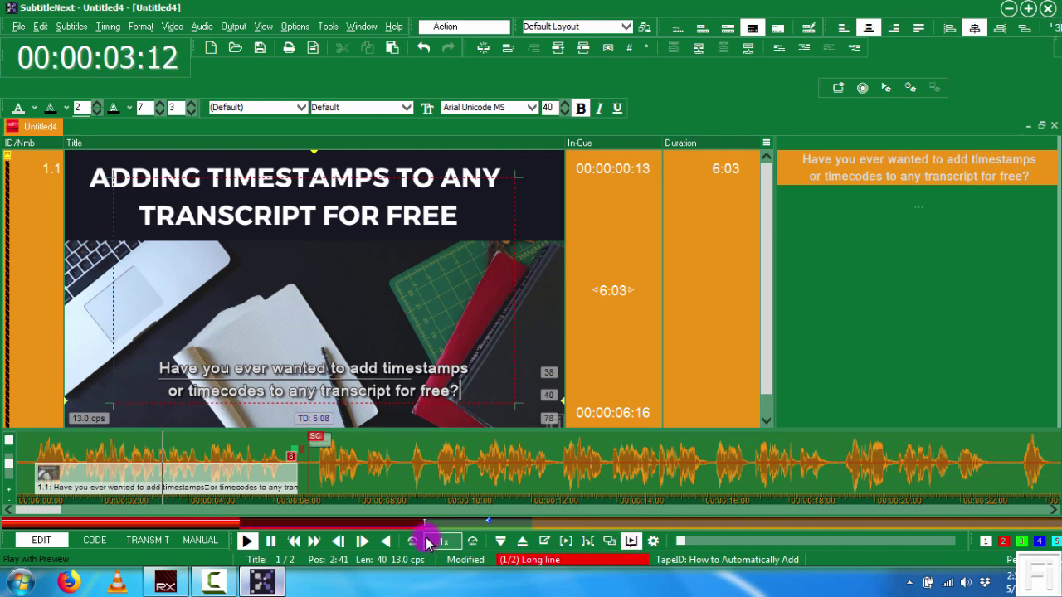
click(271, 541)
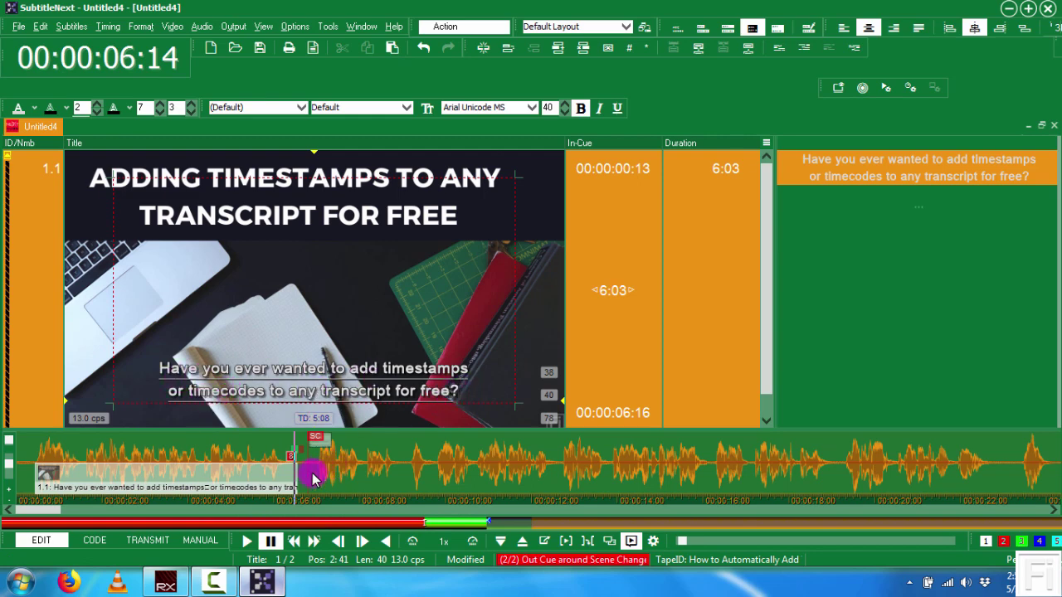
click(313, 480)
drag(296, 463, 306, 469)
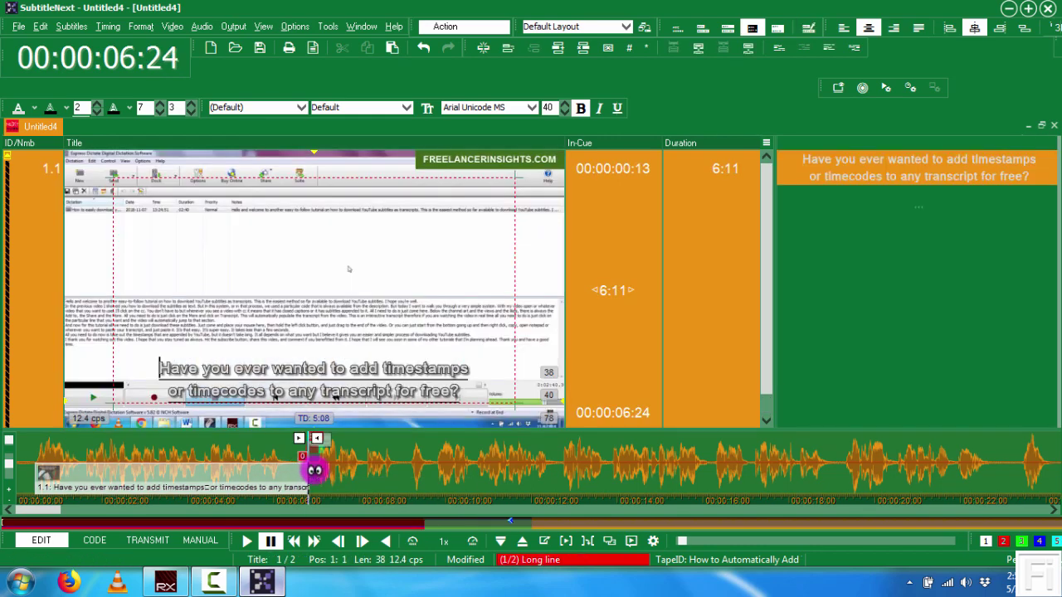
- Insert a second subtitle at 00:00:06:28 and extend its out-cue to 00:00:08:28
click(311, 471)
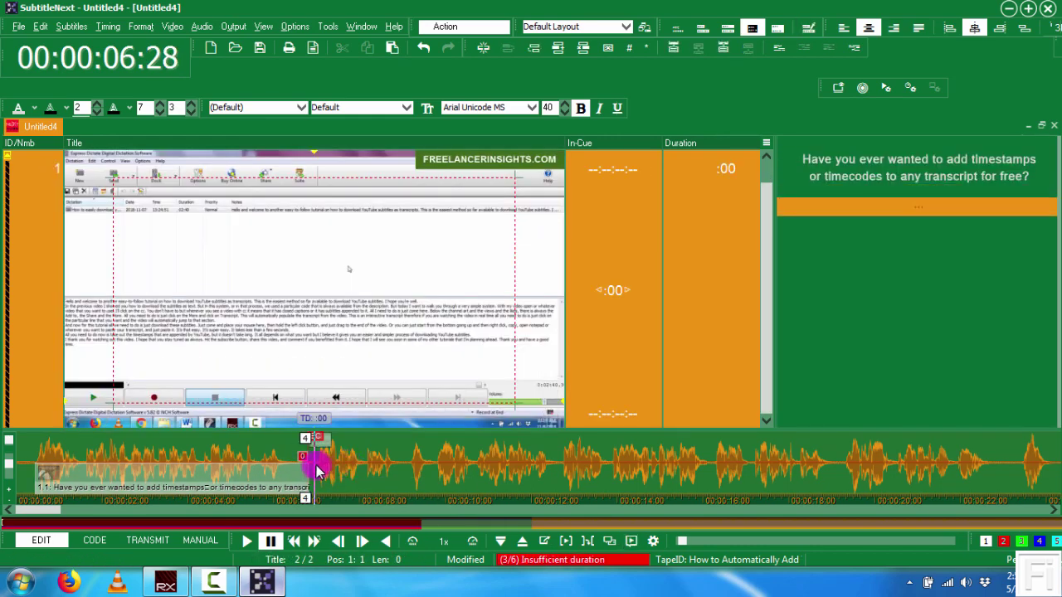
click(72, 26)
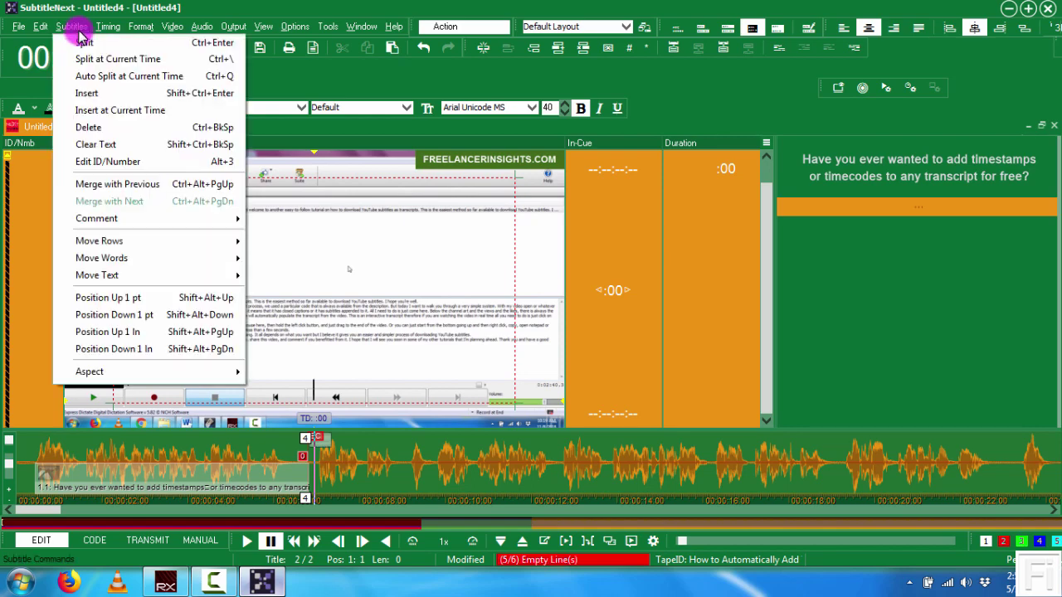
click(107, 112)
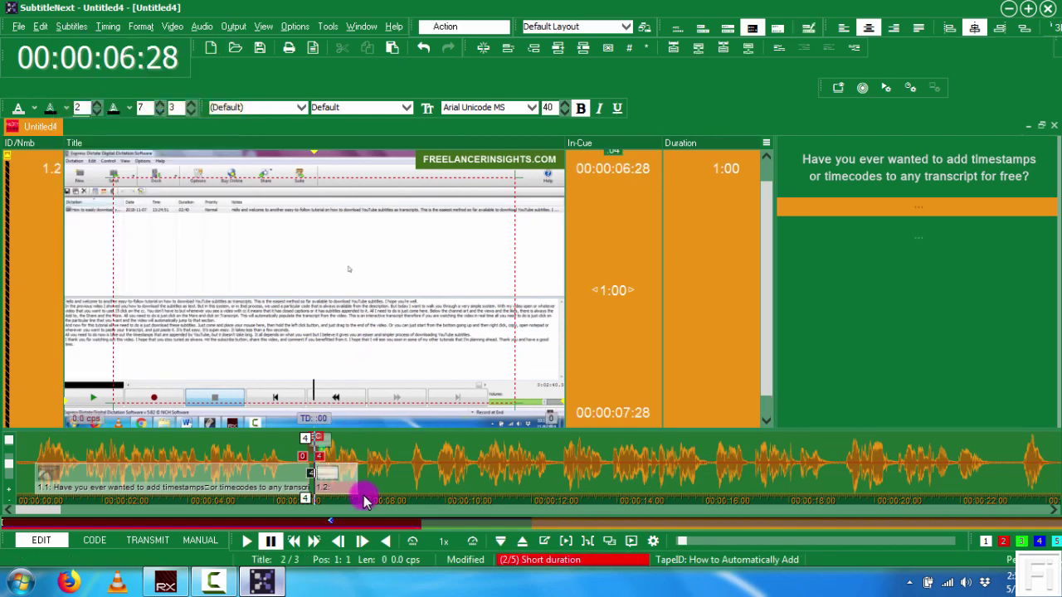
drag(353, 481, 398, 482)
- Play back the second subtitle's section of the video from just before its start and pause near its end
click(315, 447)
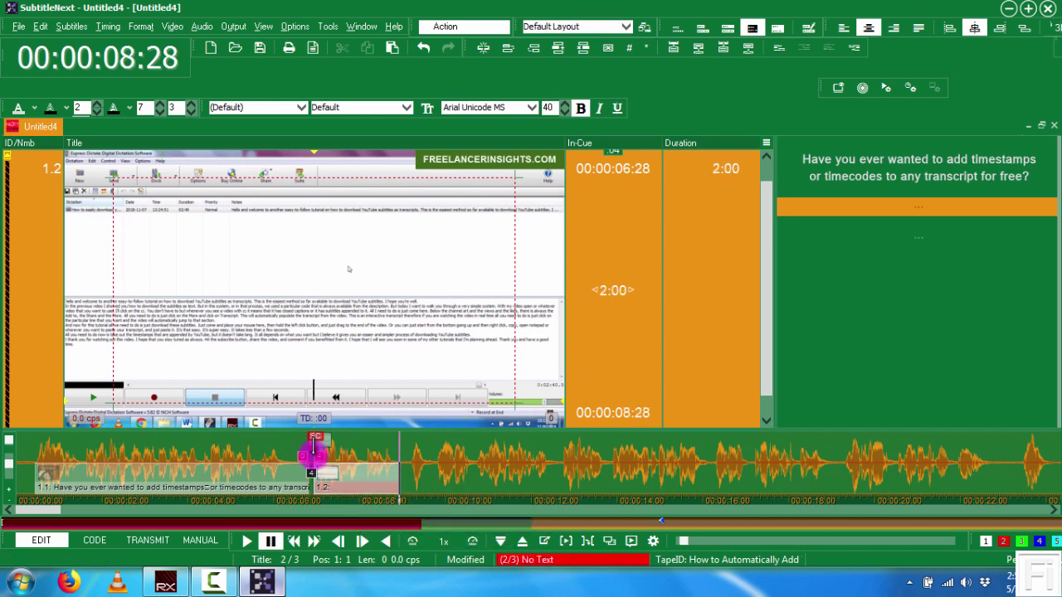
click(311, 455)
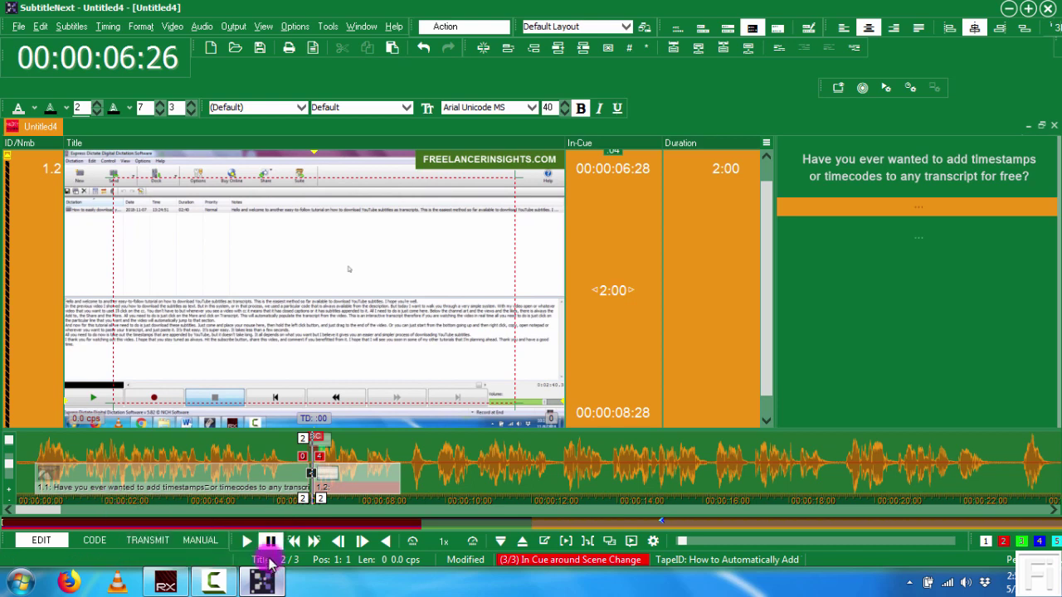
click(249, 543)
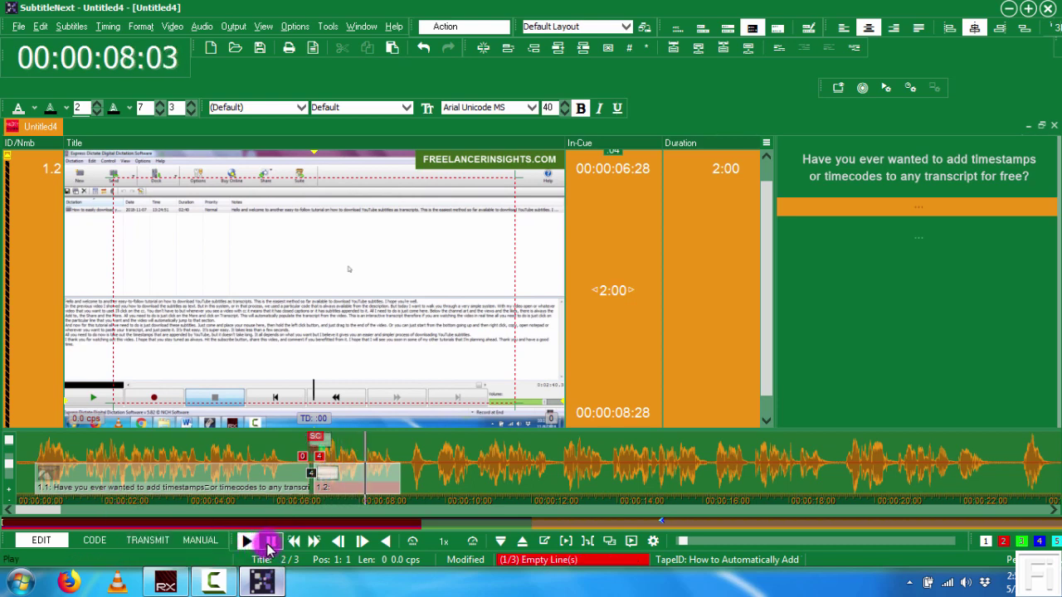
click(272, 545)
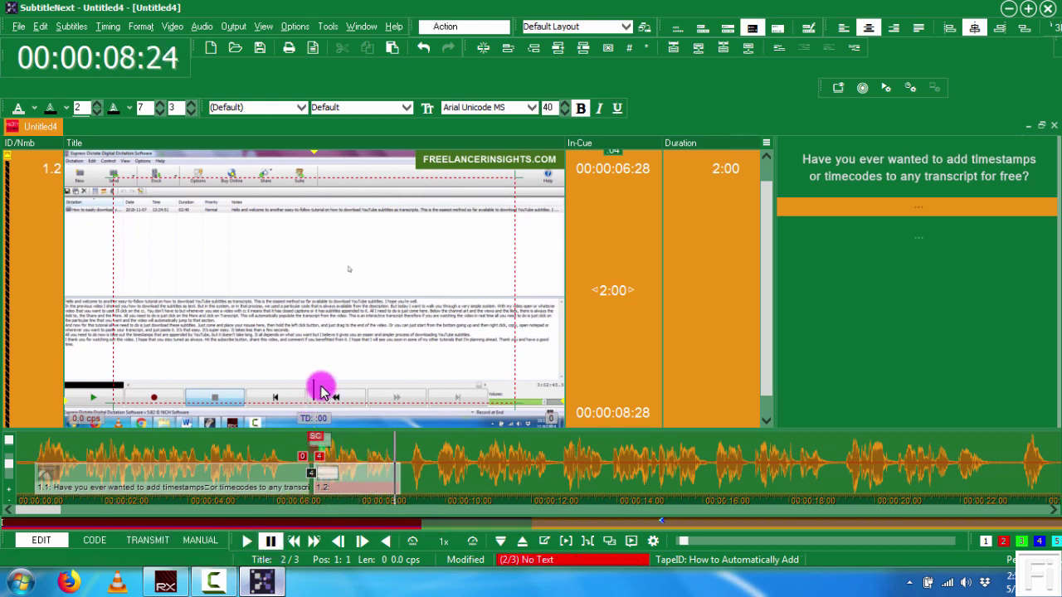
- Enter "It is now possible to do that." as the second subtitle's text
text(It is)
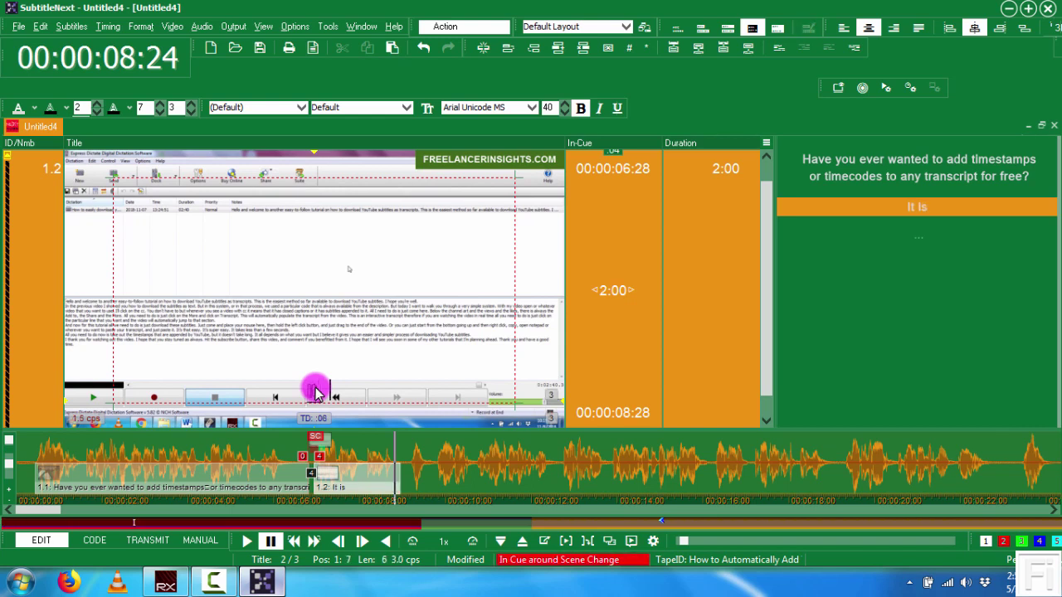
text( now poss)
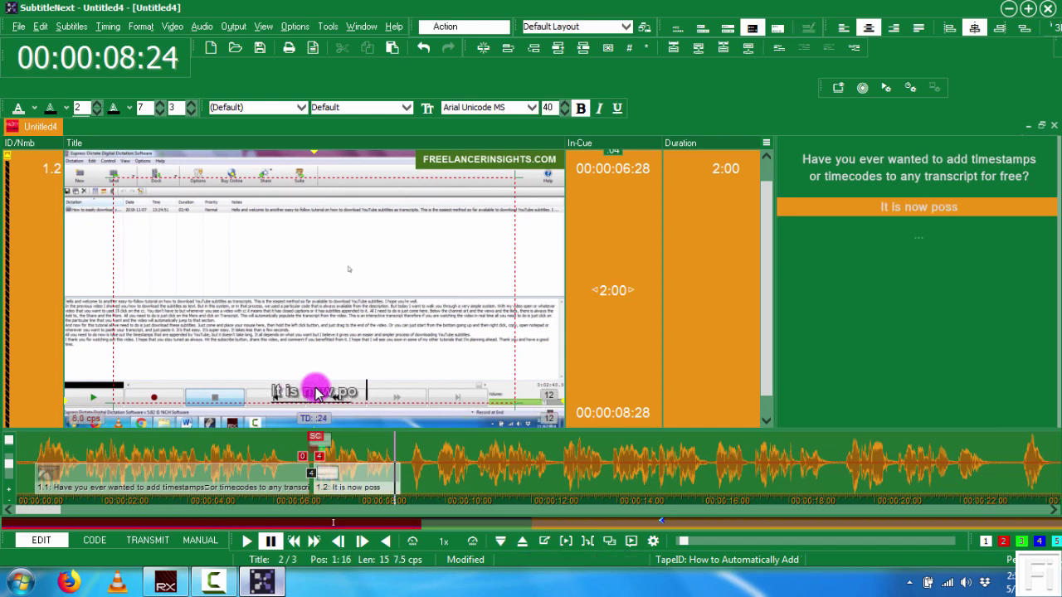
text(ible to do that.)
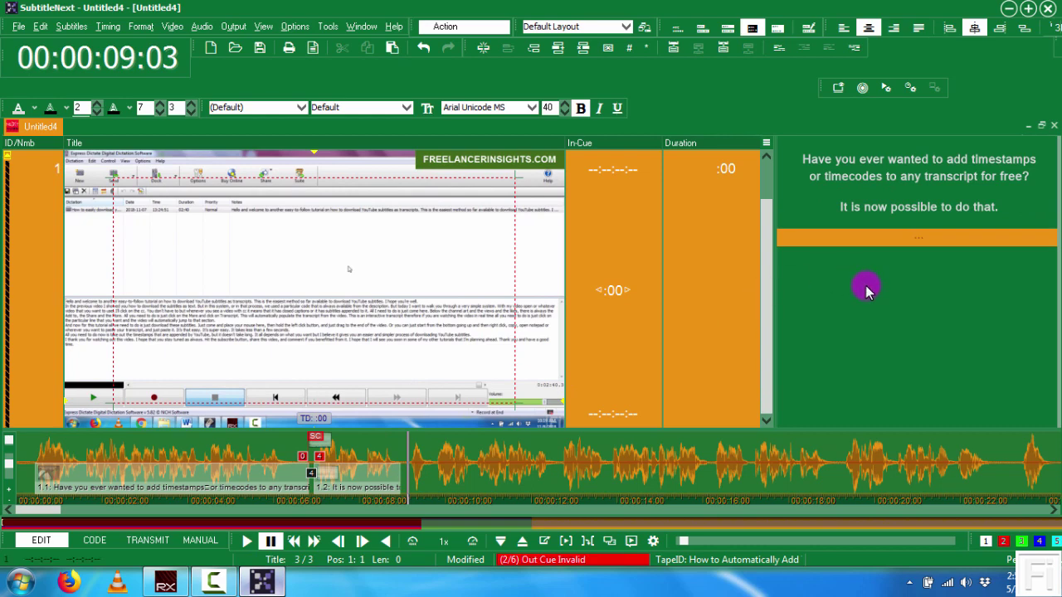
- Check the video at the start of each of the two subtitles and within the second one
click(33, 454)
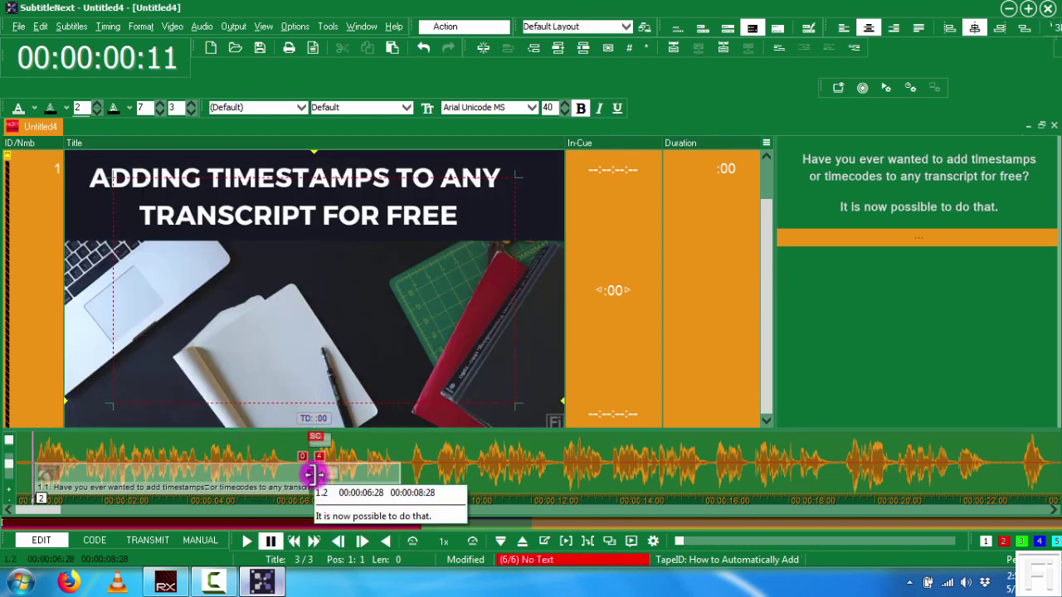
click(314, 448)
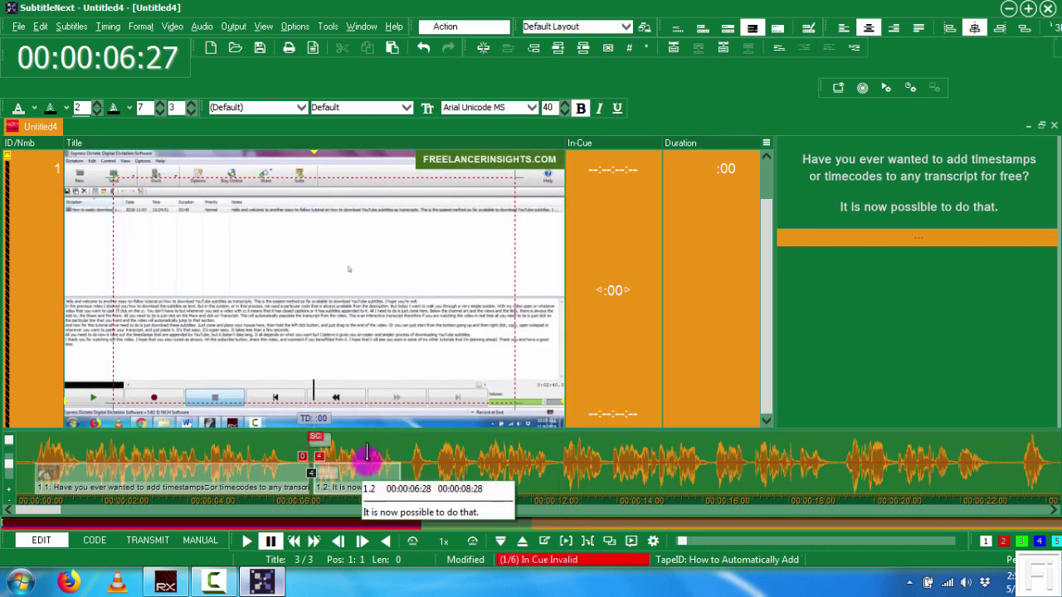
click(364, 454)
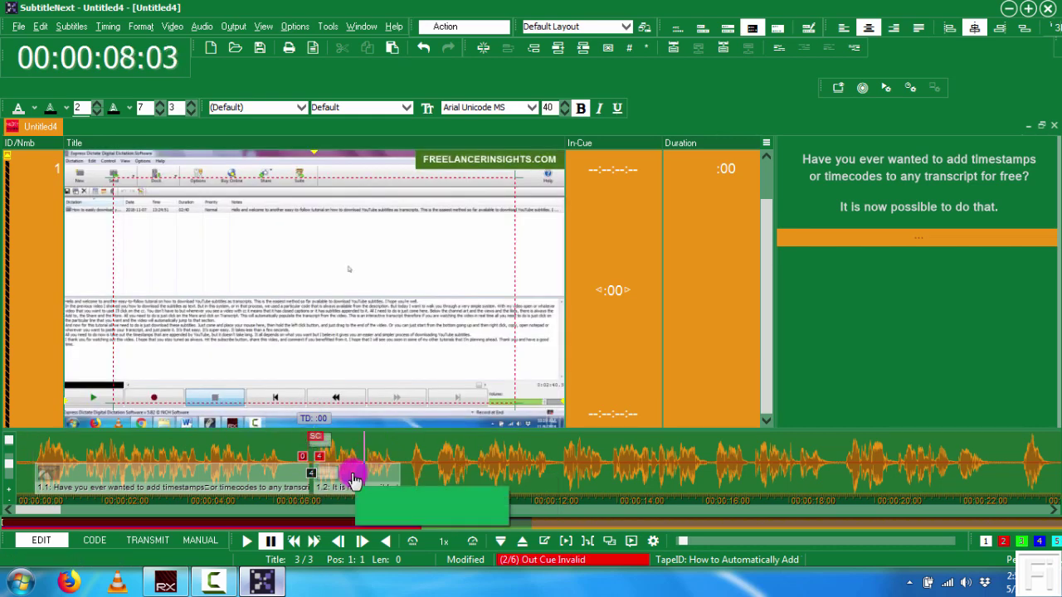
- Select the second subtitle's entire text line, put a background box behind it, and compare it with the first subtitle on the video
click(345, 476)
click(337, 478)
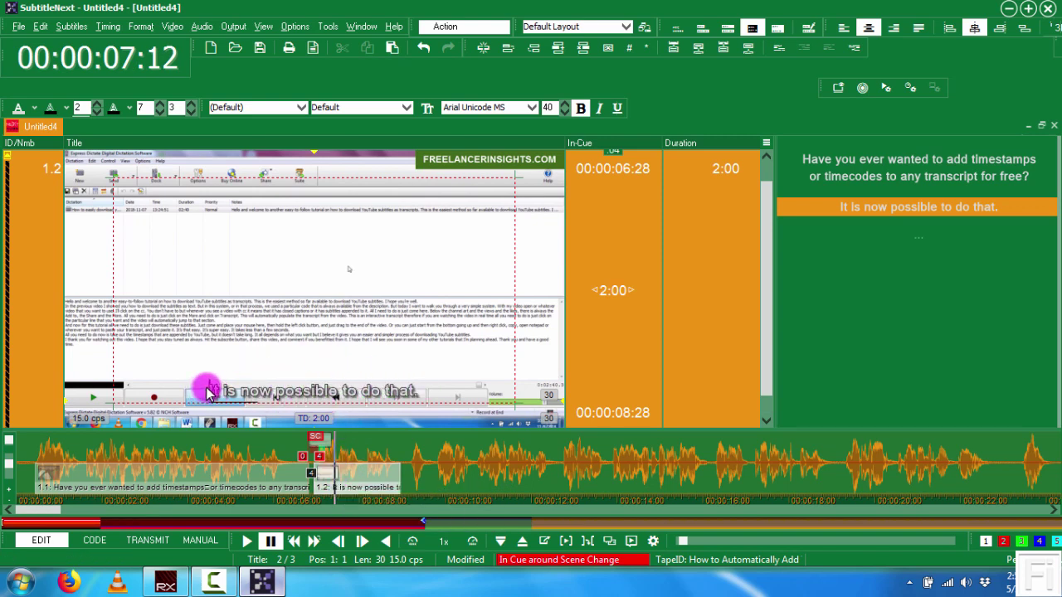
drag(212, 389, 214, 389)
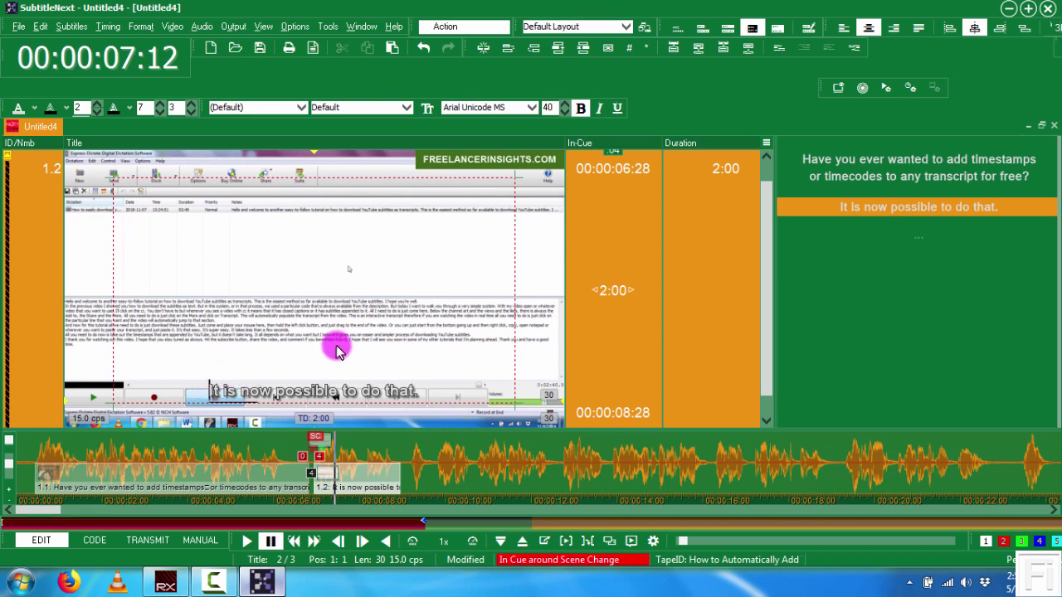
key(shift+End)
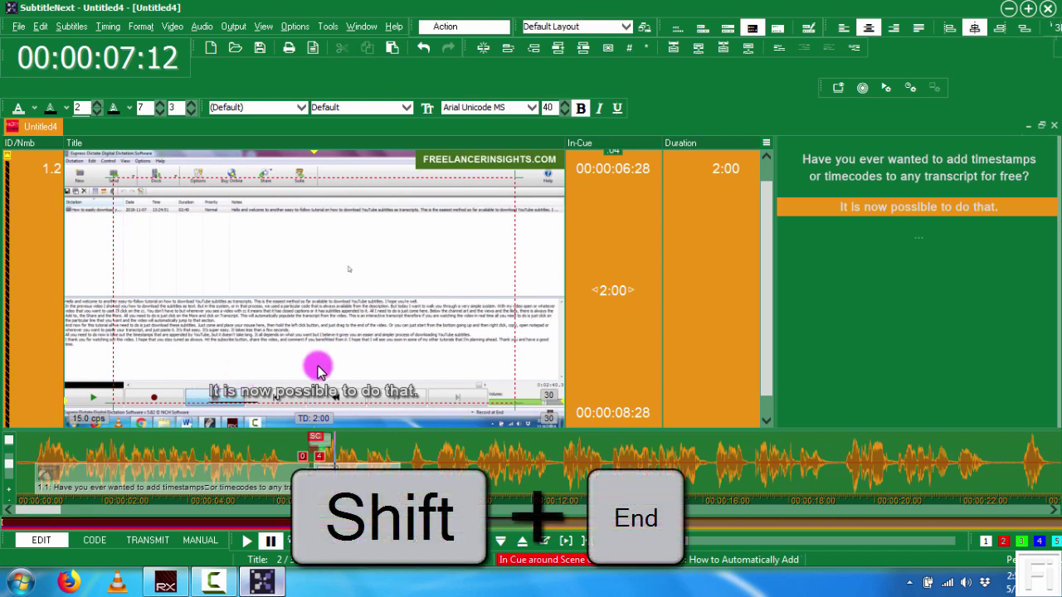
key(shift+End)
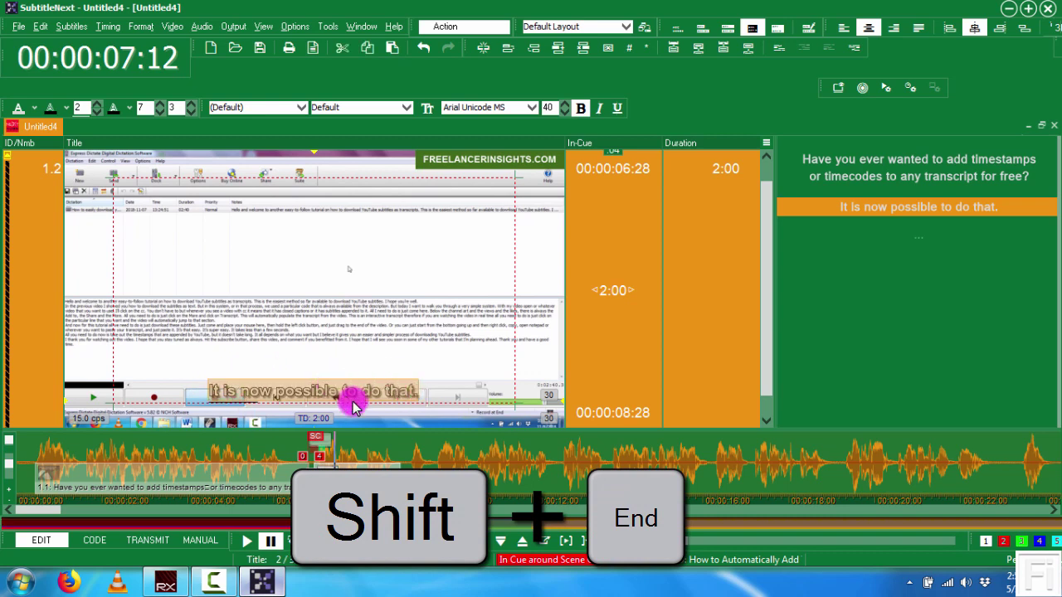
click(702, 29)
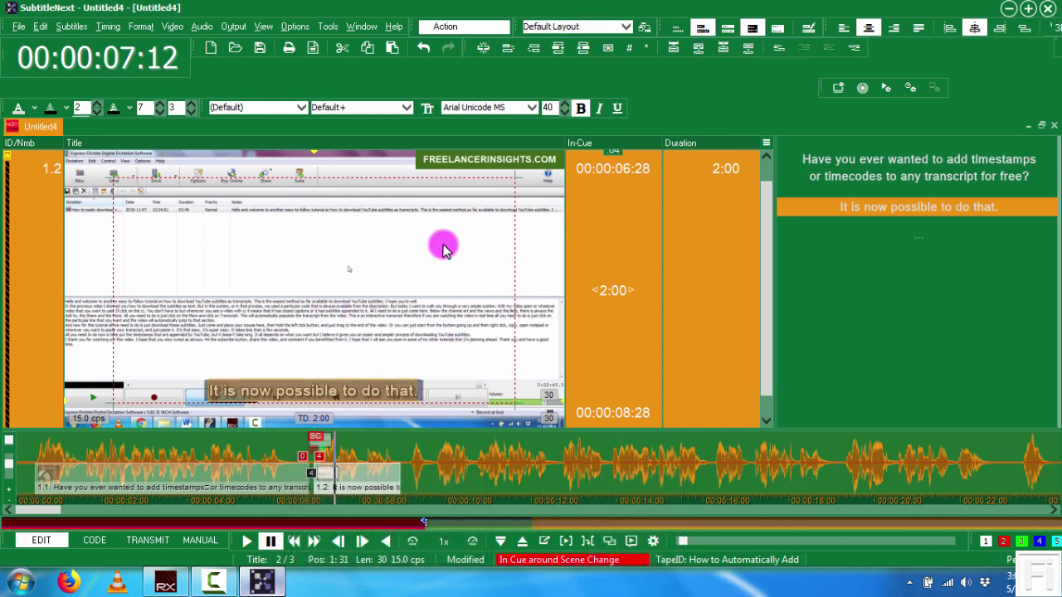
click(818, 299)
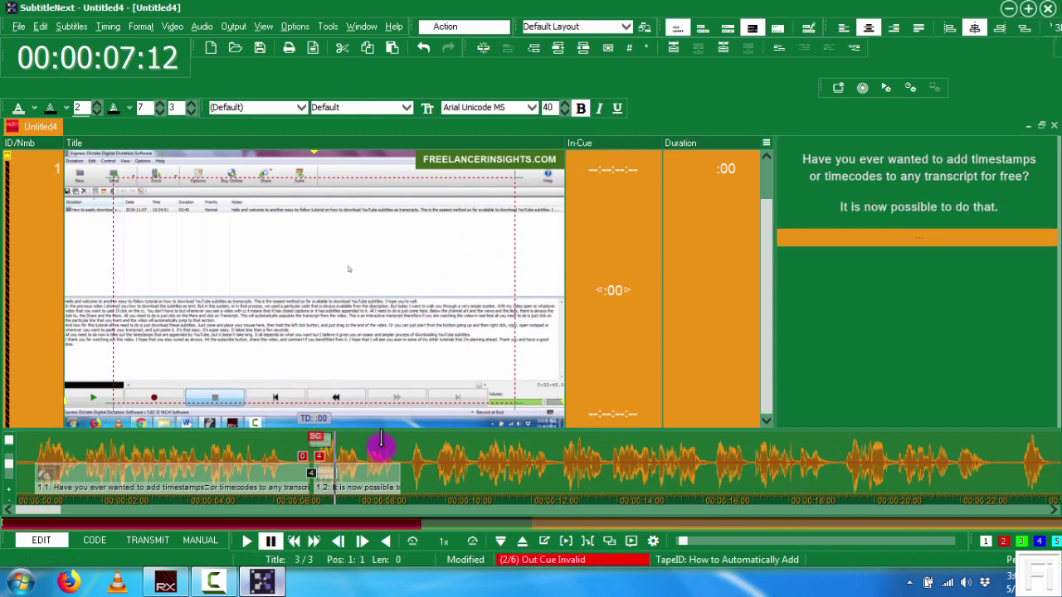
click(332, 479)
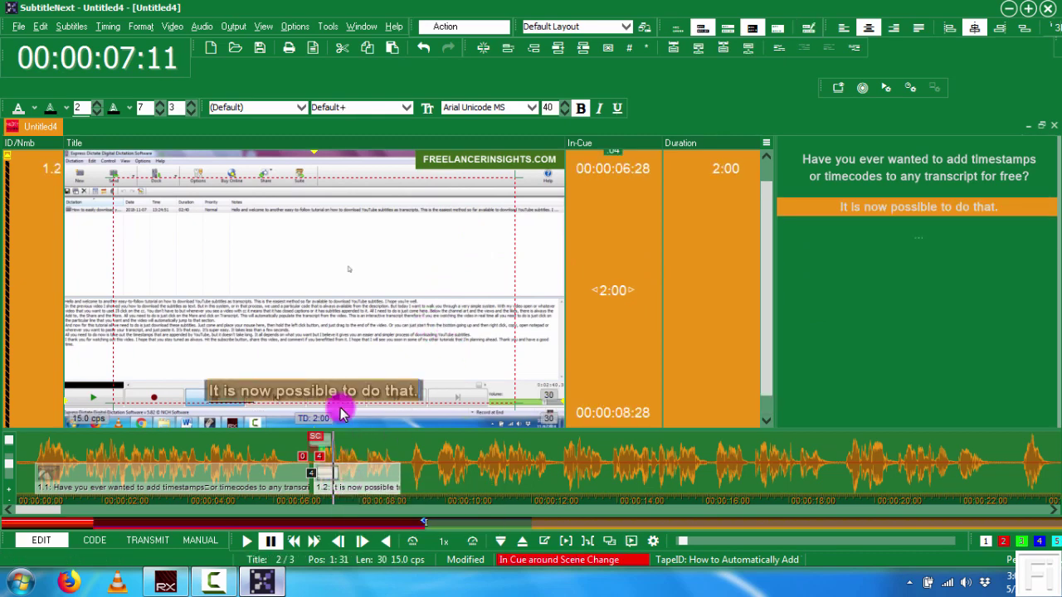
click(202, 475)
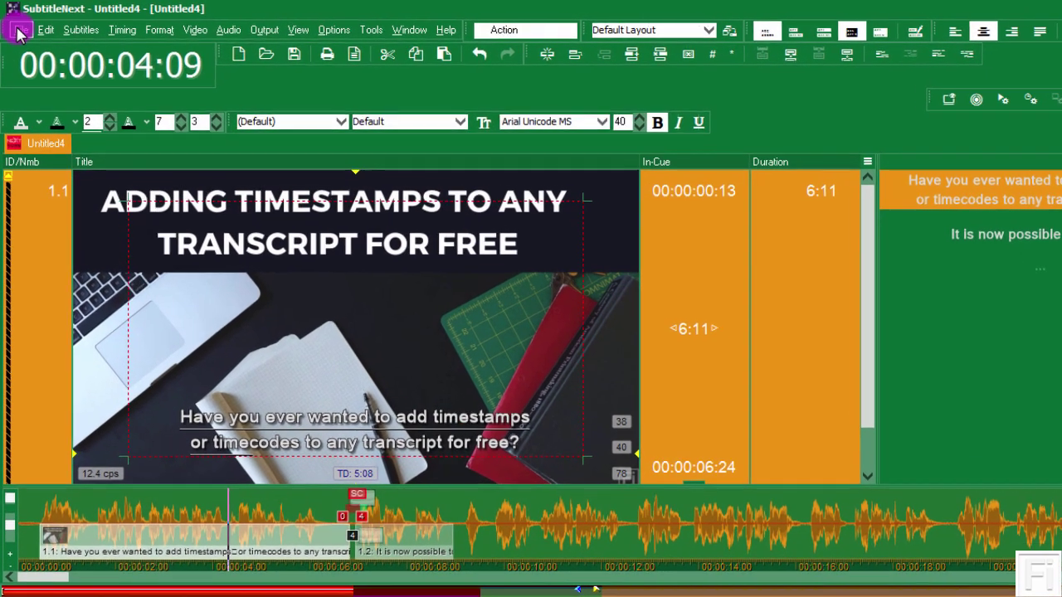
- Export the subtitles as a SubRip file (*.srt) named "Test file" into the SubtitleNext Review folder of the FreelancerInsights library
click(17, 26)
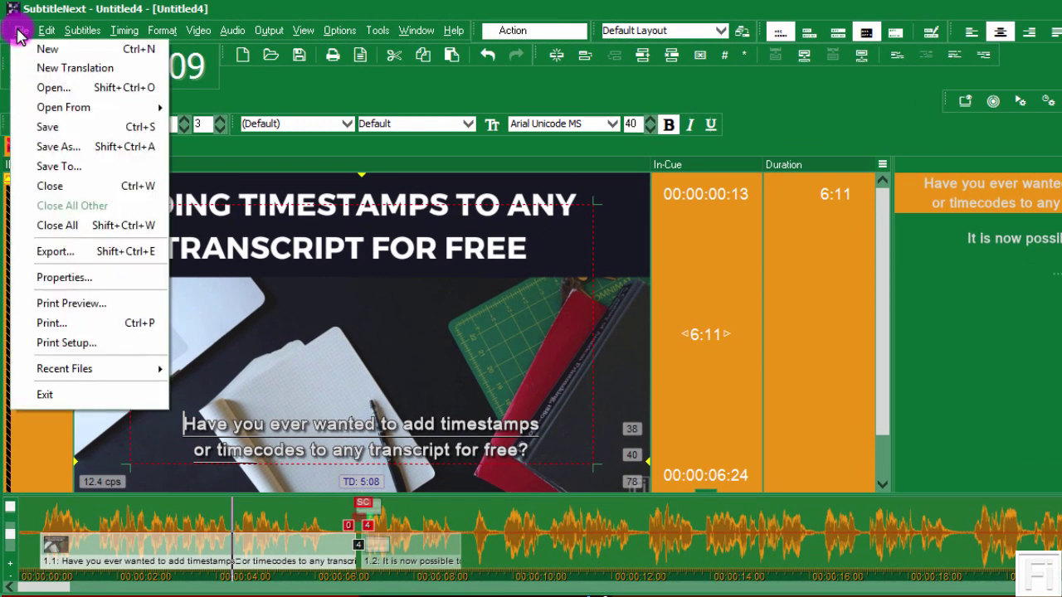
click(87, 251)
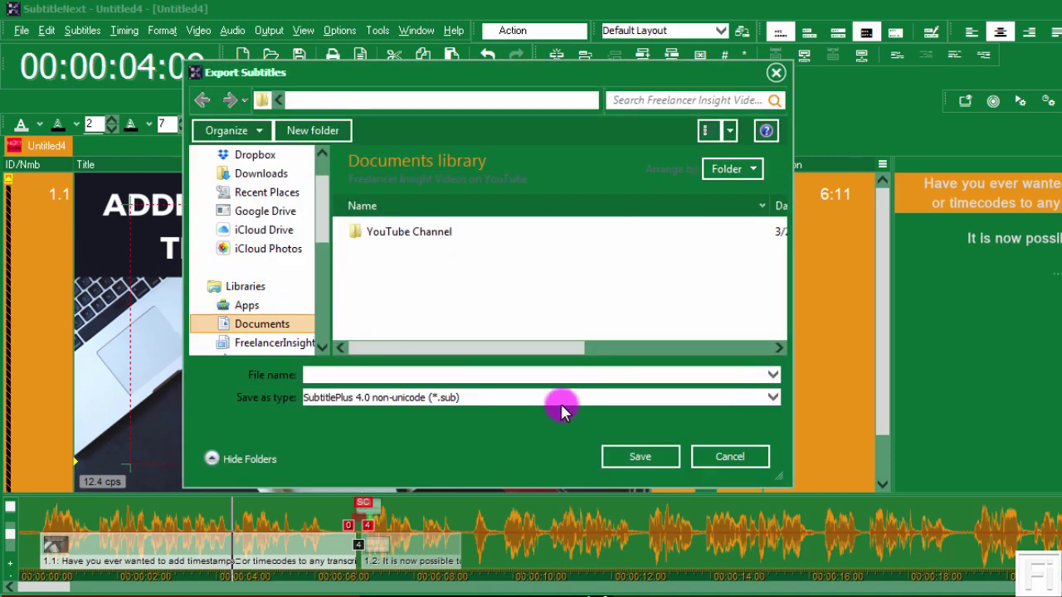
click(757, 400)
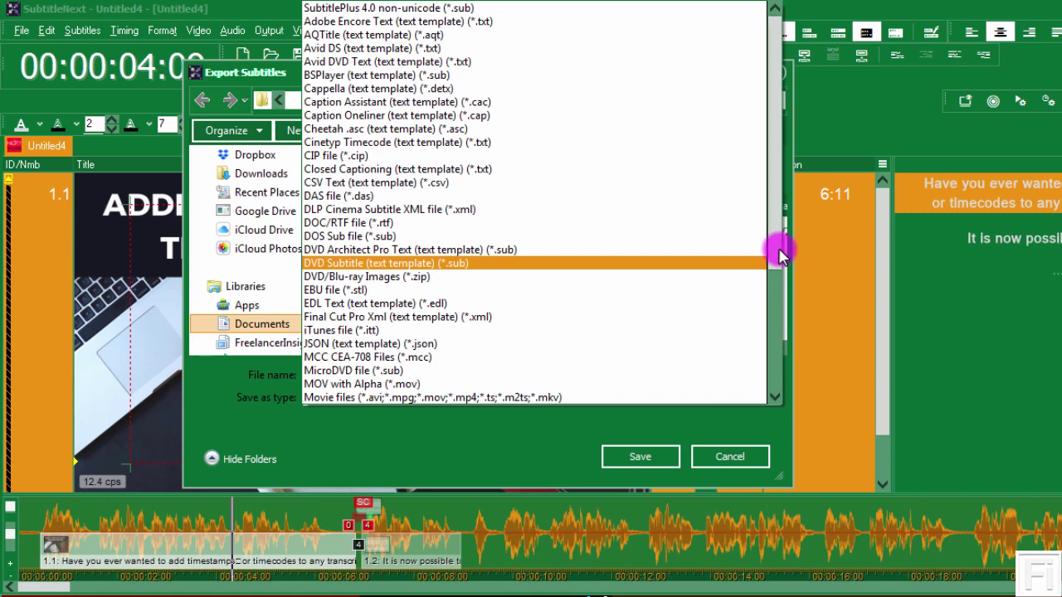
scroll(774, 396, down, 5)
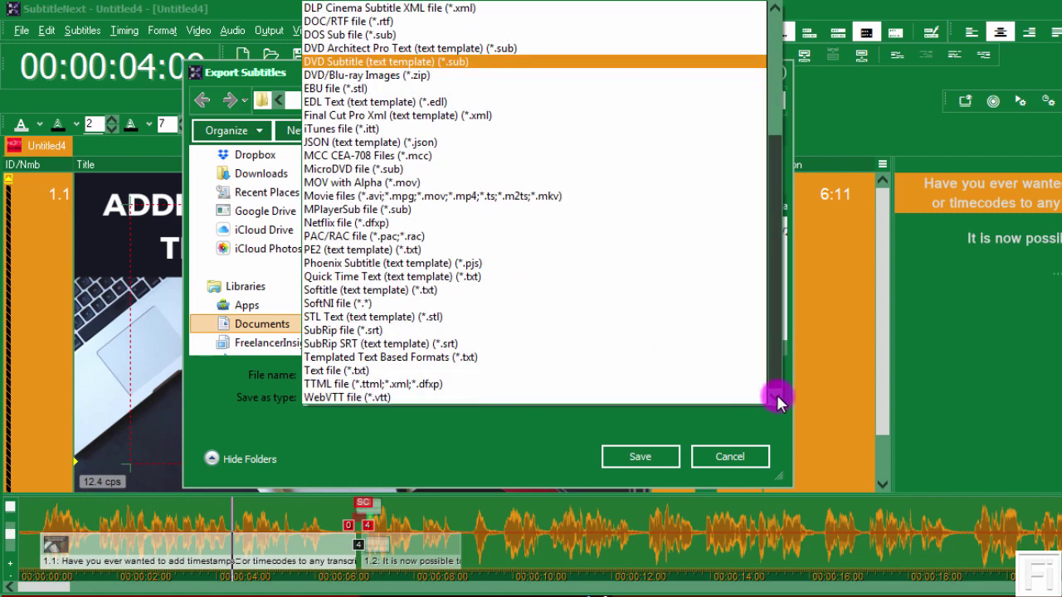
click(330, 331)
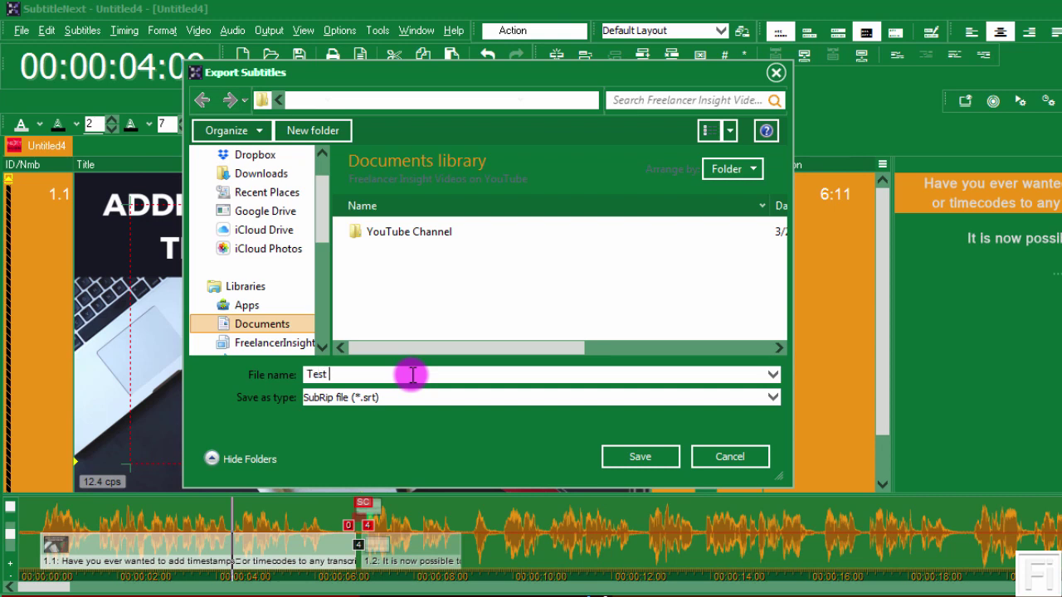
click(306, 344)
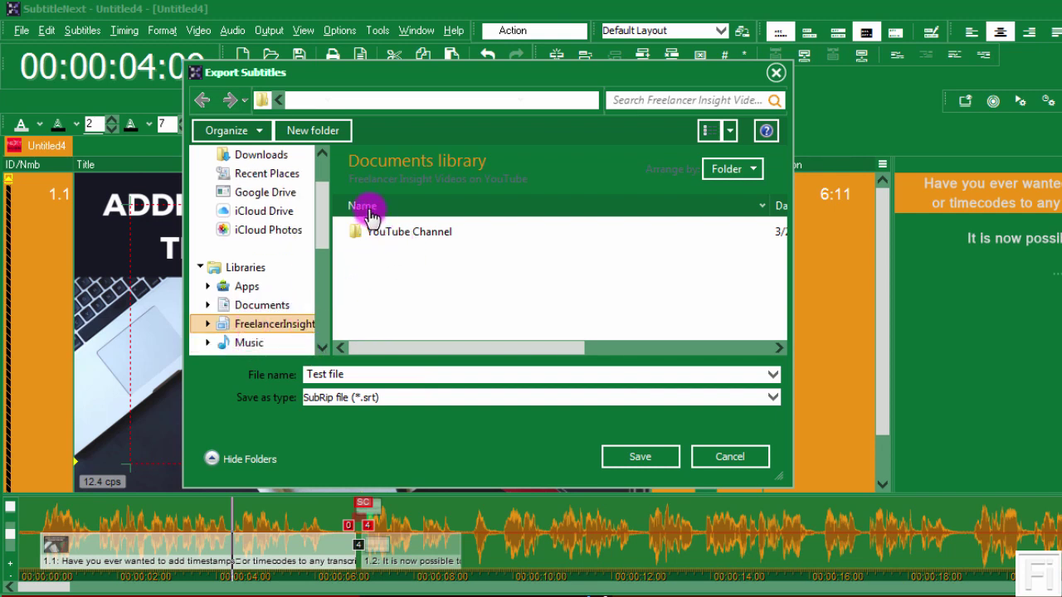
click(392, 378)
click(623, 457)
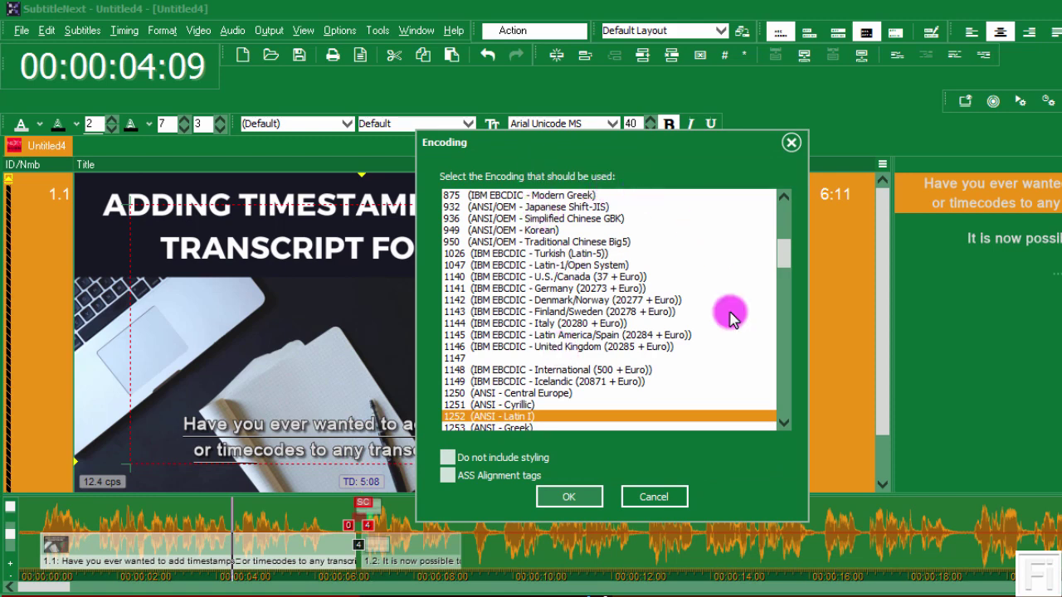
- Choose 65001 (UTF-8) as the export encoding and complete the export
mouse_move(786, 253)
mouse_down()
mouse_move(787, 212)
mouse_move(785, 265)
mouse_move(784, 251)
mouse_up()
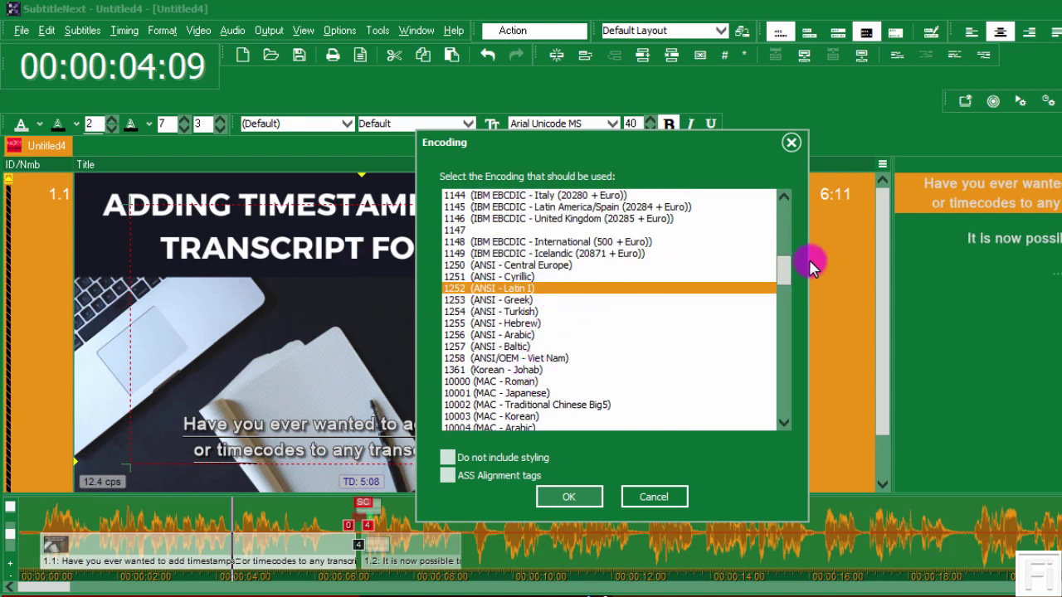
drag(783, 262, 774, 418)
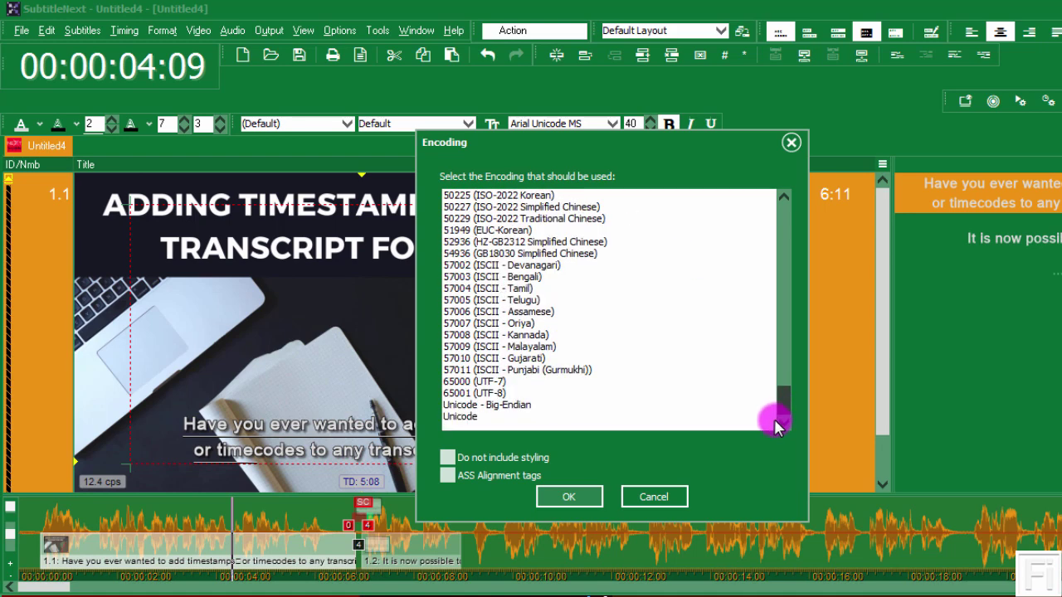
click(461, 419)
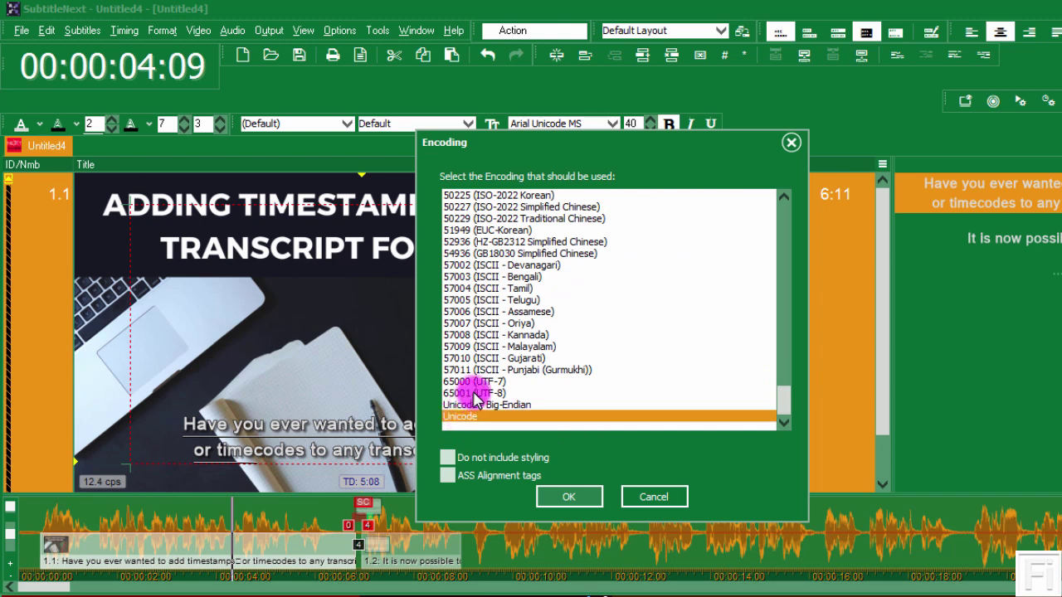
click(469, 393)
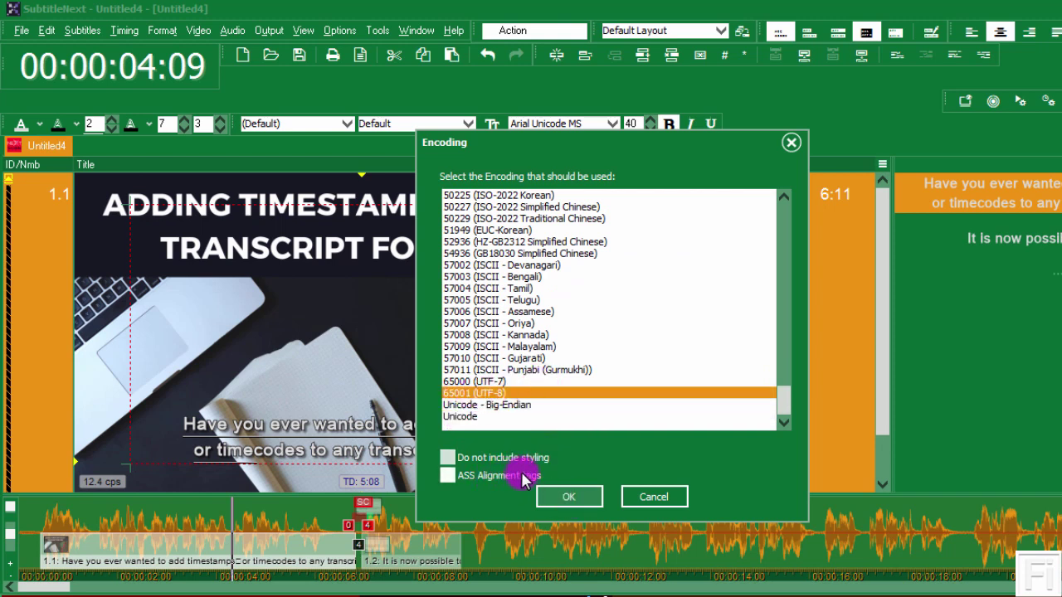
click(583, 498)
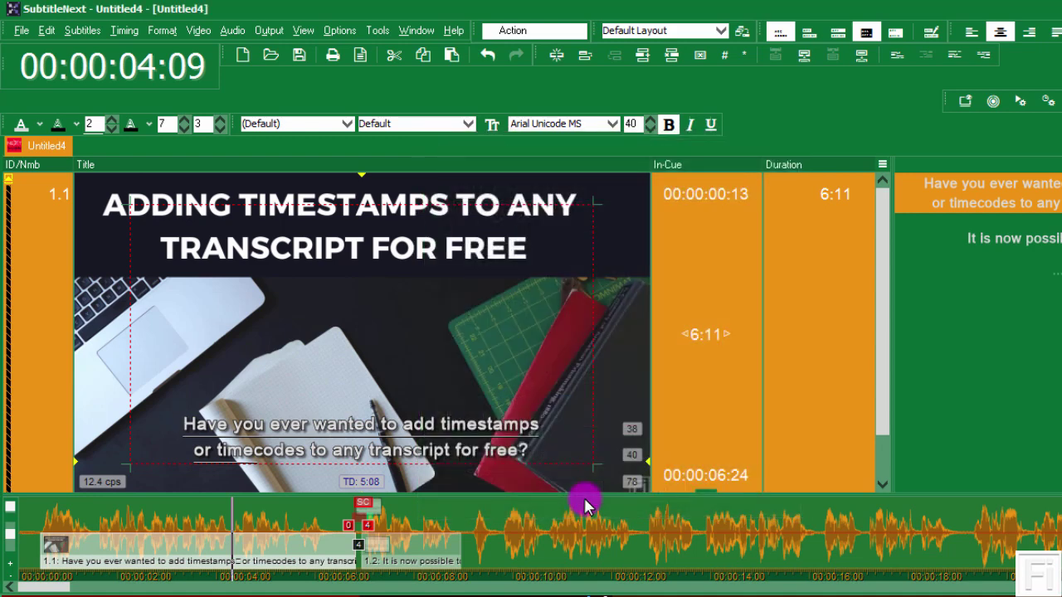
- Open the exported Test file.srt from the FreelancerInsights library's SubtitleNext Review folder in Notepad and examine its timecodes and subtitle text
key(super)
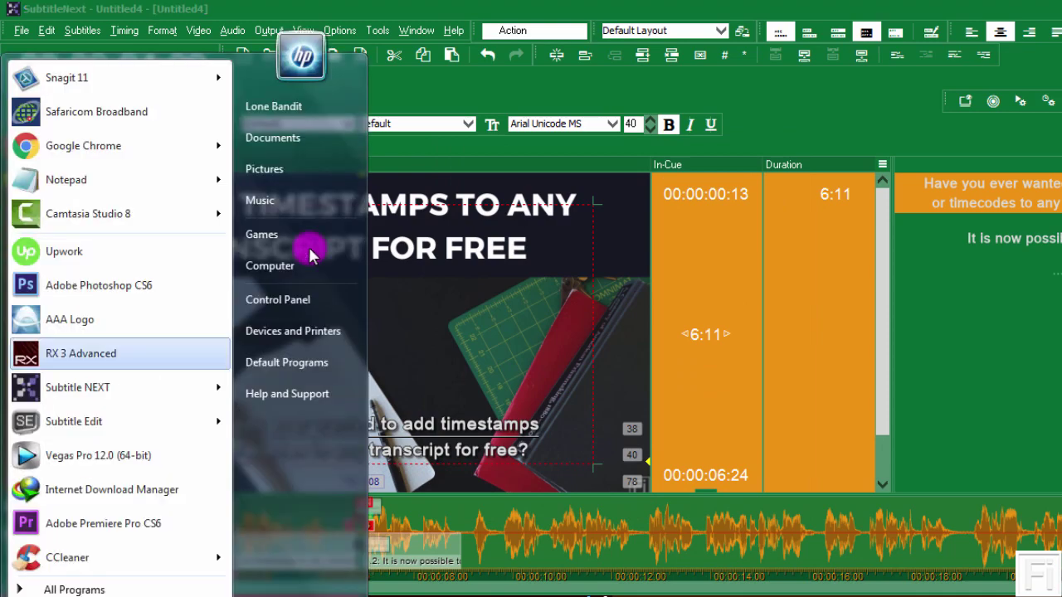
click(301, 136)
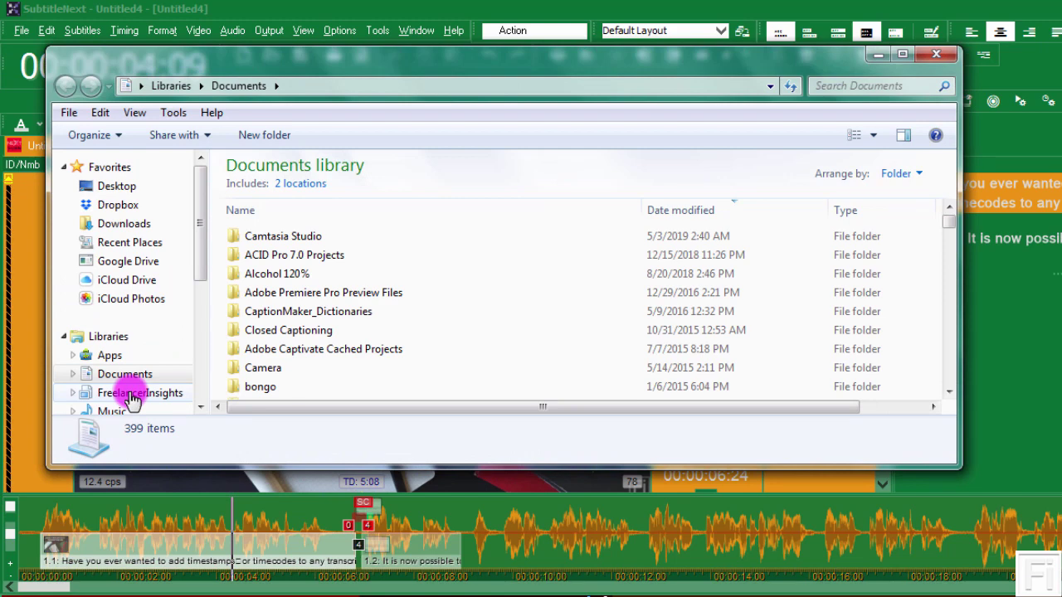
click(133, 395)
click(290, 281)
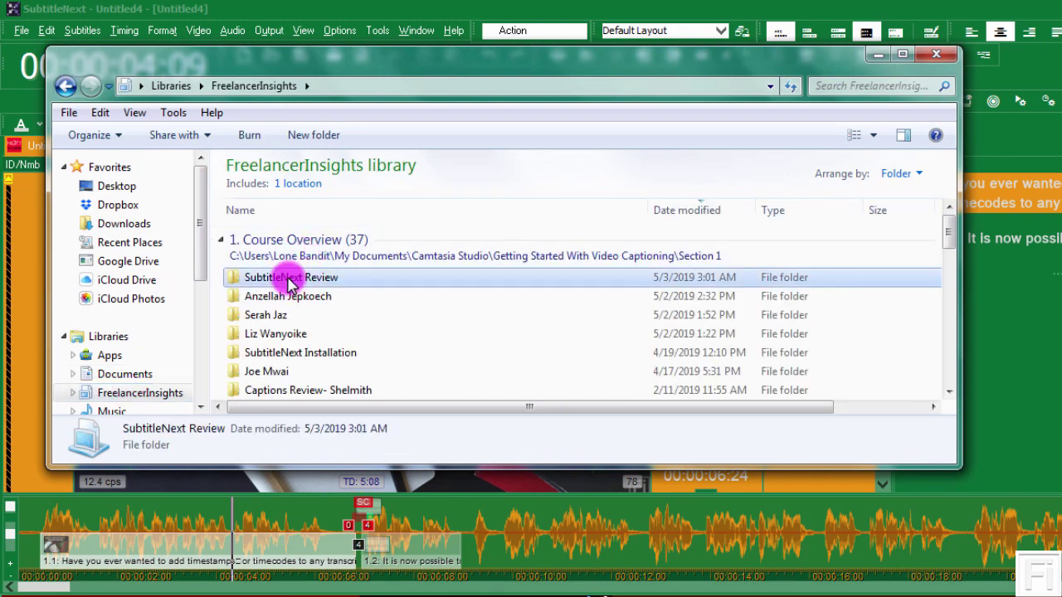
double_click(290, 280)
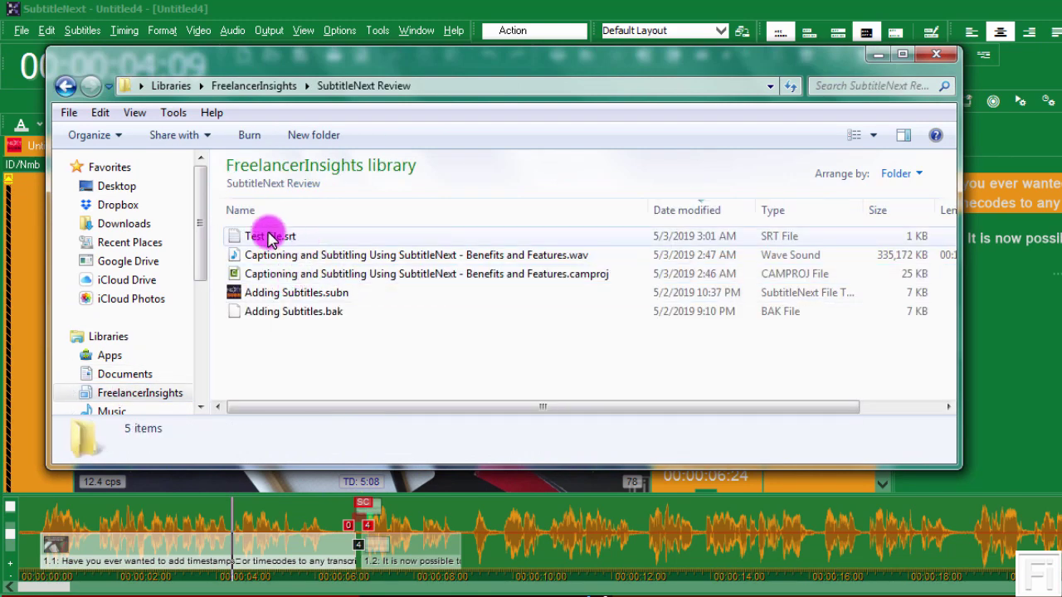
double_click(269, 236)
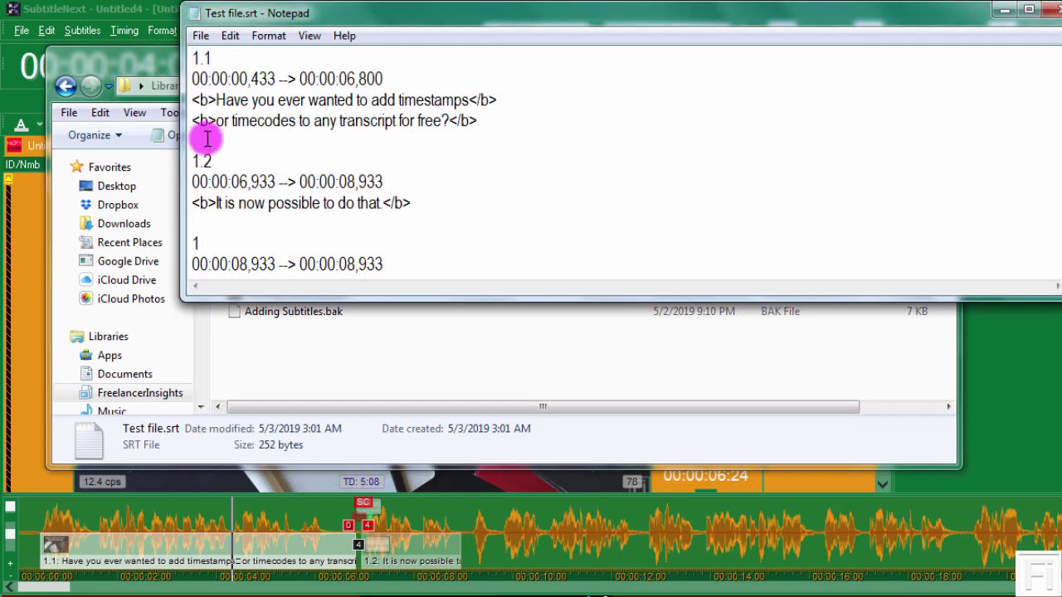
click(1028, 8)
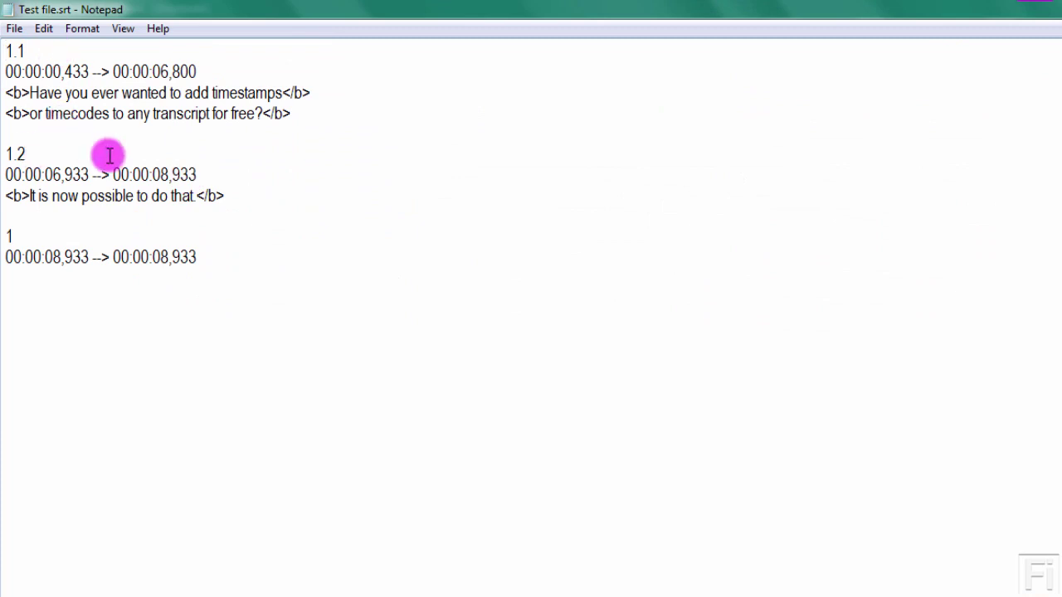
drag(5, 93, 323, 175)
click(284, 228)
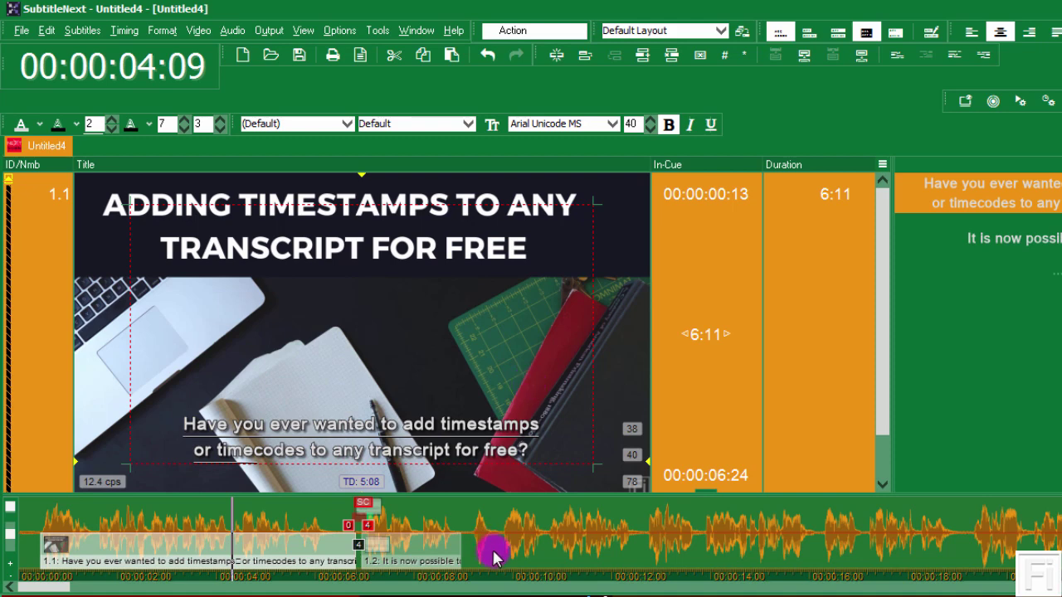
- Return to SubtitleNext and move the playhead to 00:00:09:04, just after the second subtitle
click(467, 543)
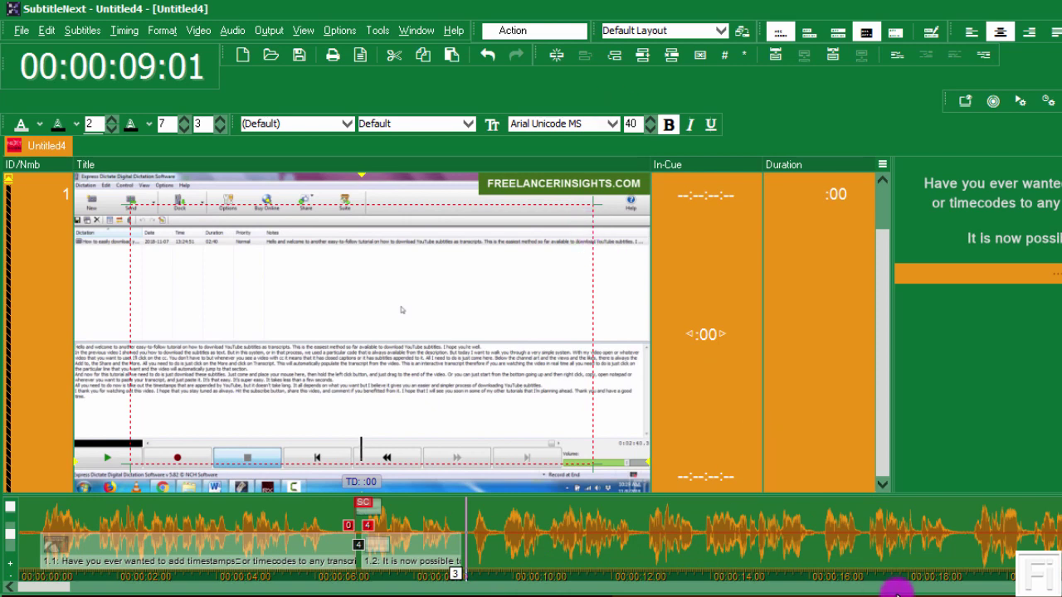
click(471, 537)
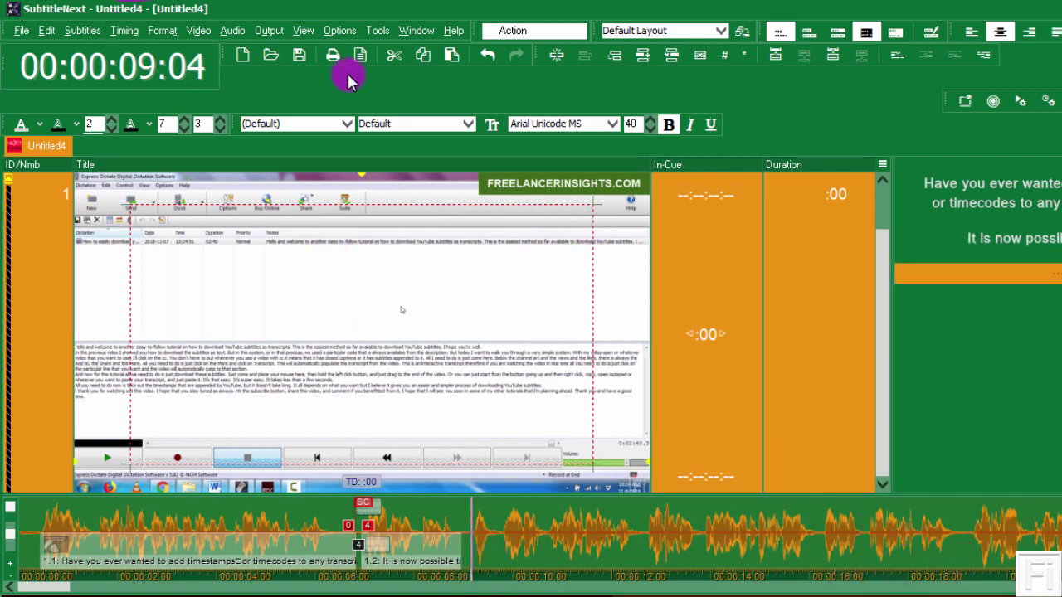